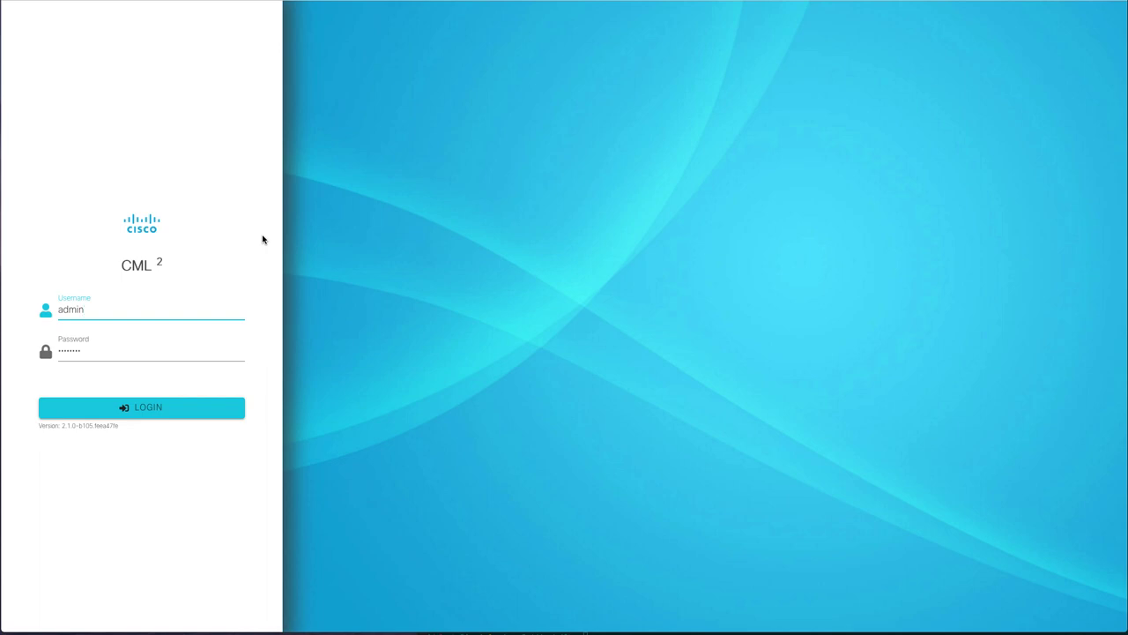
Step: Log in to CML 2.1 and dismiss the password manager popup to reach the Lab Dashboard
{"action": "left_click", "coordinate": [150, 407]}
{"action": "left_click", "coordinate": [141, 408]}
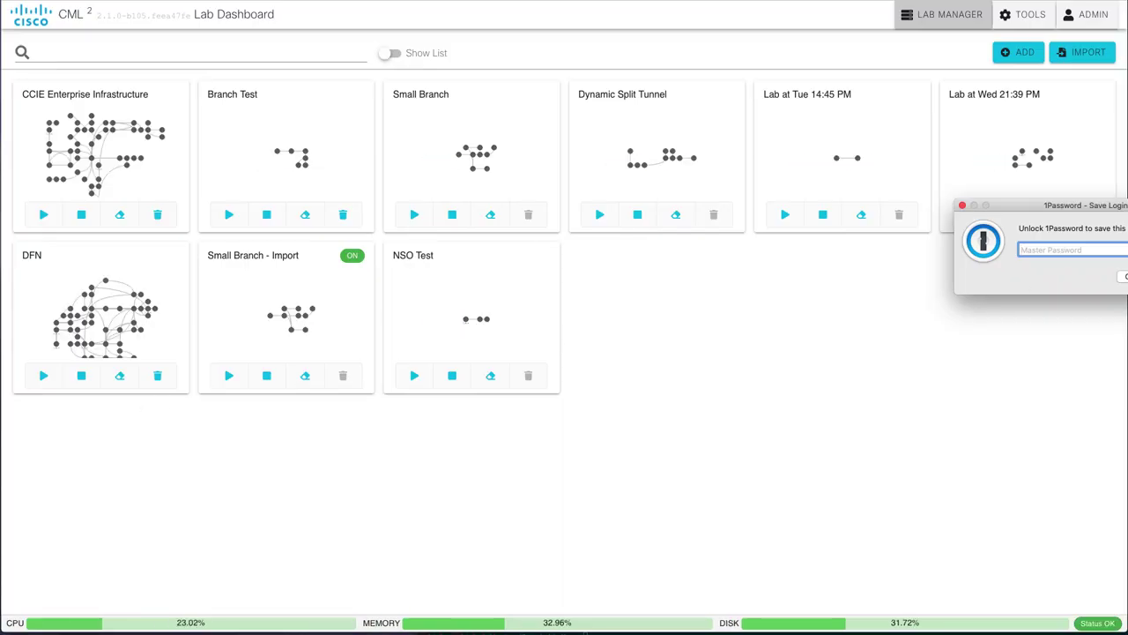
{"action": "left_click", "coordinate": [855, 309]}
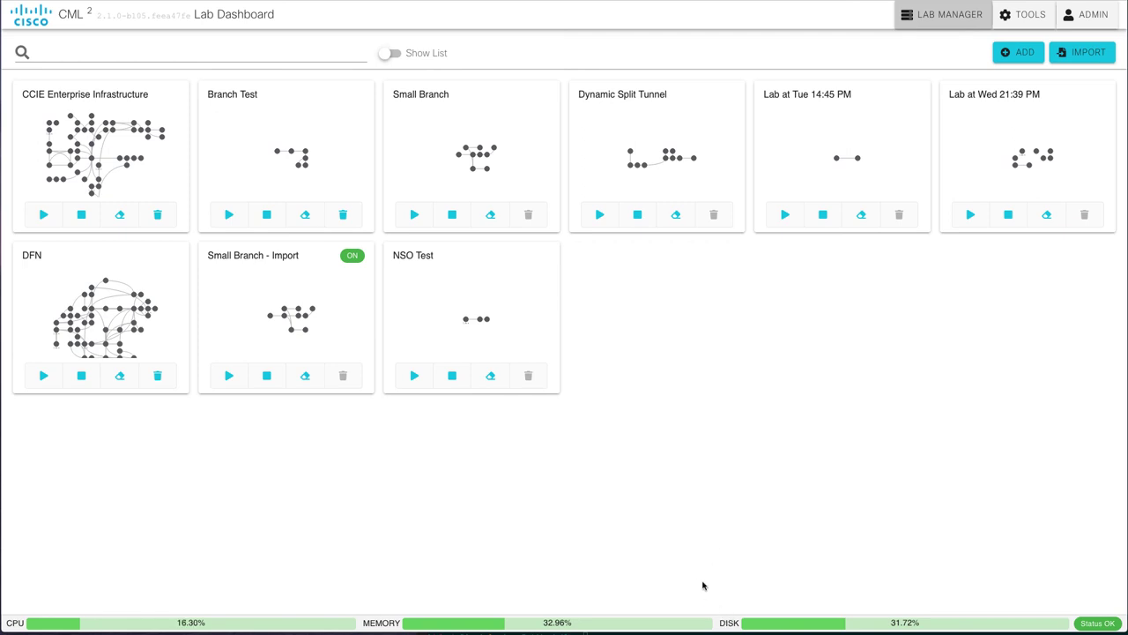
Step: Expand the status bar to view CPU, memory, disk and VM usage, then collapse it
{"action": "mouse_move", "coordinate": [730, 625]}
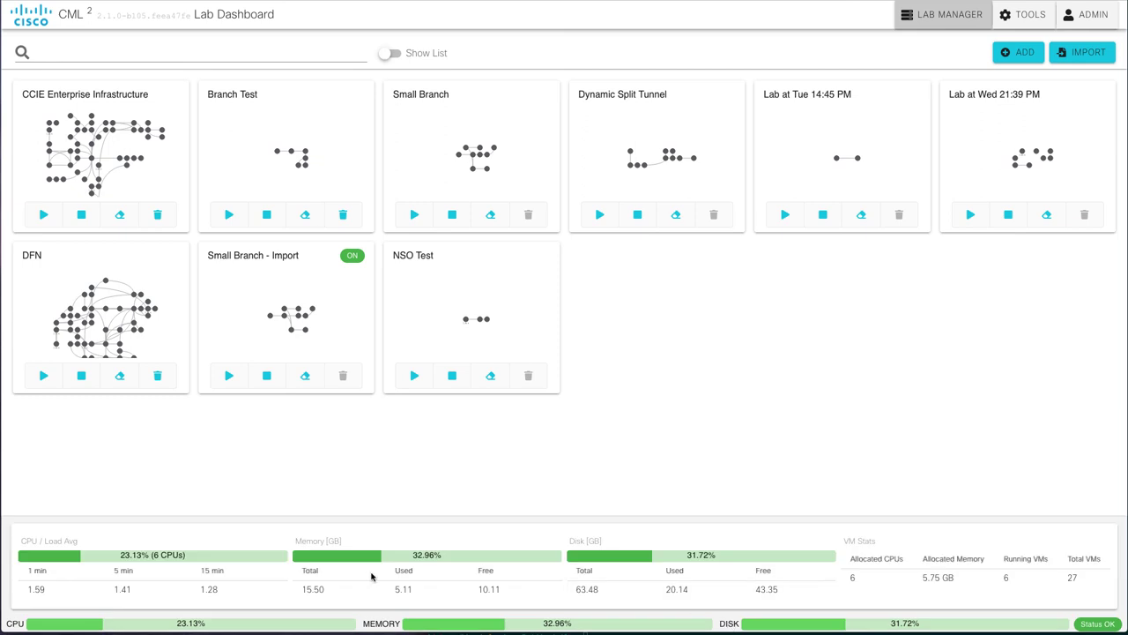
{"action": "mouse_move", "coordinate": [118, 556]}
{"action": "left_click", "coordinate": [852, 622]}
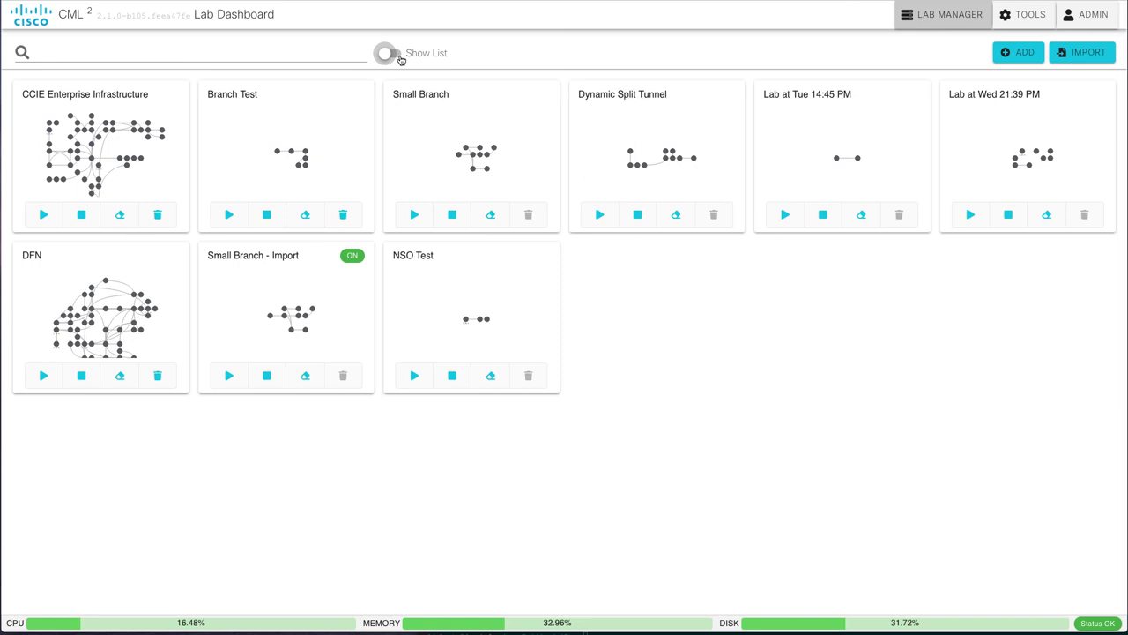
Step: Switch the Lab Dashboard to list view and scroll through the lab table
{"action": "left_click", "coordinate": [400, 58]}
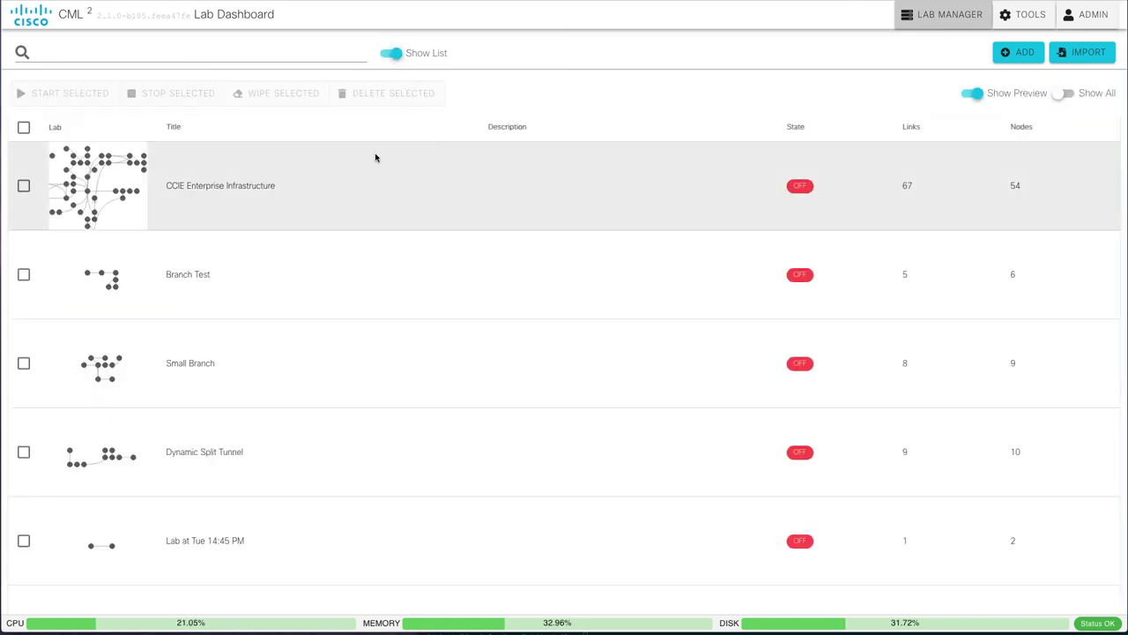
{"action": "scroll", "coordinate": [350, 229], "scroll_direction": "down", "scroll_amount": 3}
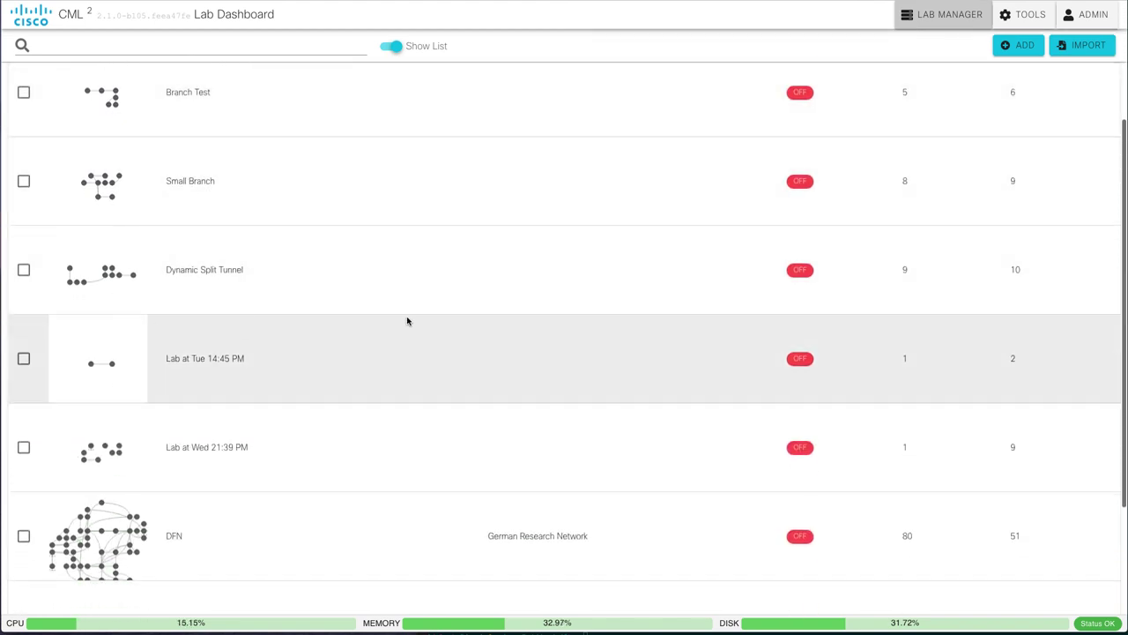
{"action": "scroll", "coordinate": [407, 321], "scroll_direction": "down", "scroll_amount": 2}
{"action": "scroll", "coordinate": [407, 321], "scroll_direction": "down", "scroll_amount": 2}
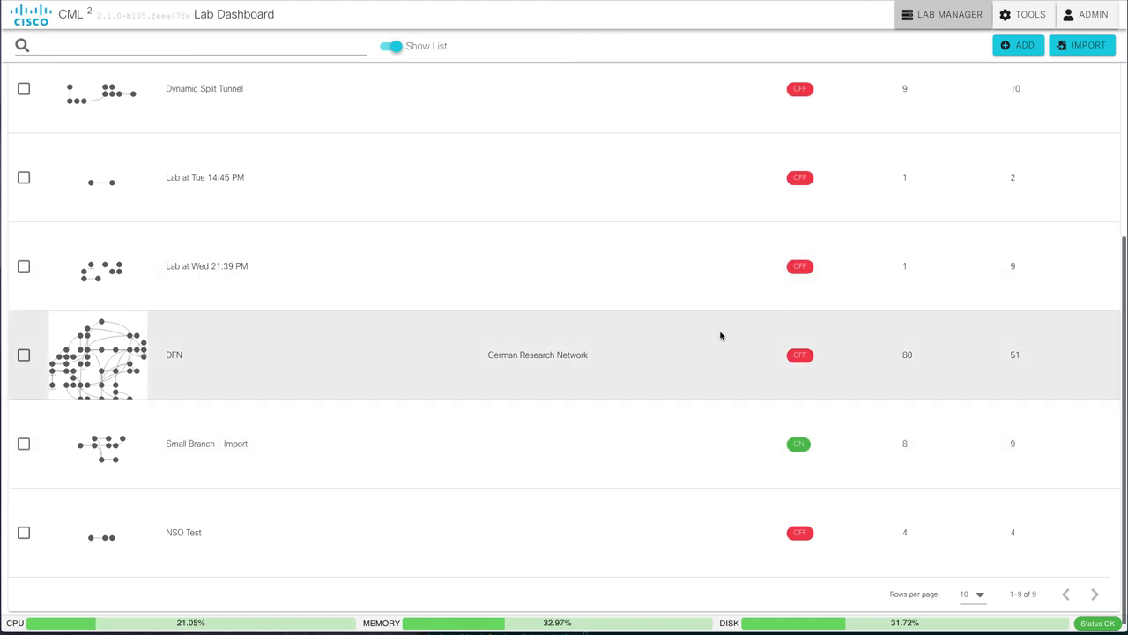
{"action": "scroll", "coordinate": [687, 370], "scroll_direction": "up", "scroll_amount": 2}
{"action": "scroll", "coordinate": [681, 388], "scroll_direction": "up", "scroll_amount": 5}
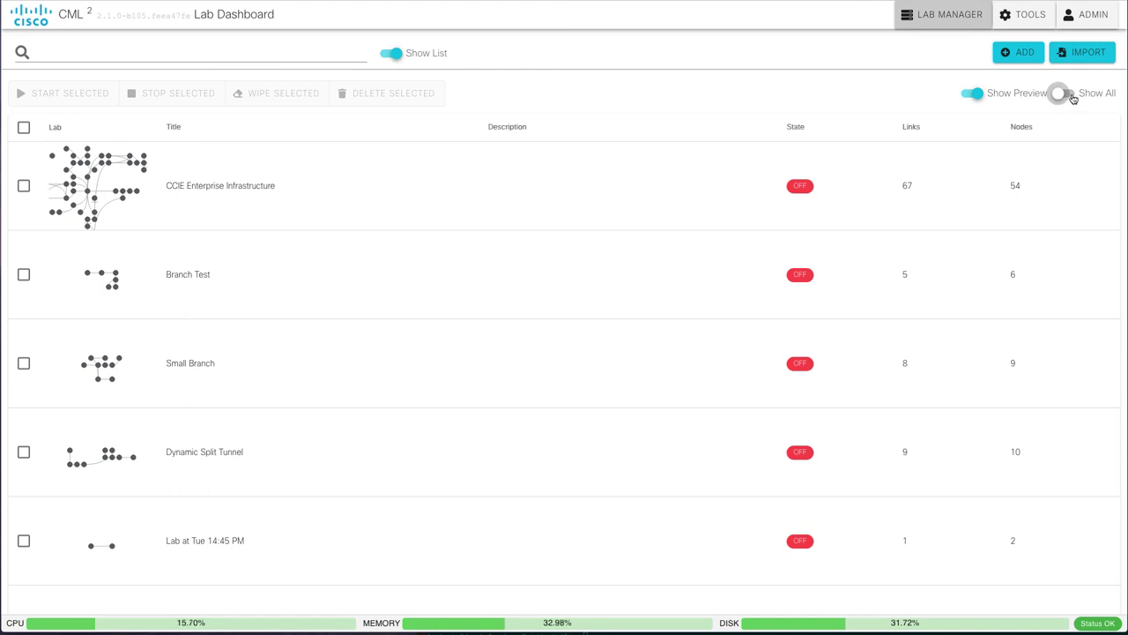
Step: Show labs from all users, open the Test Lab topology, then return to the dashboard
{"action": "left_click", "coordinate": [1071, 97]}
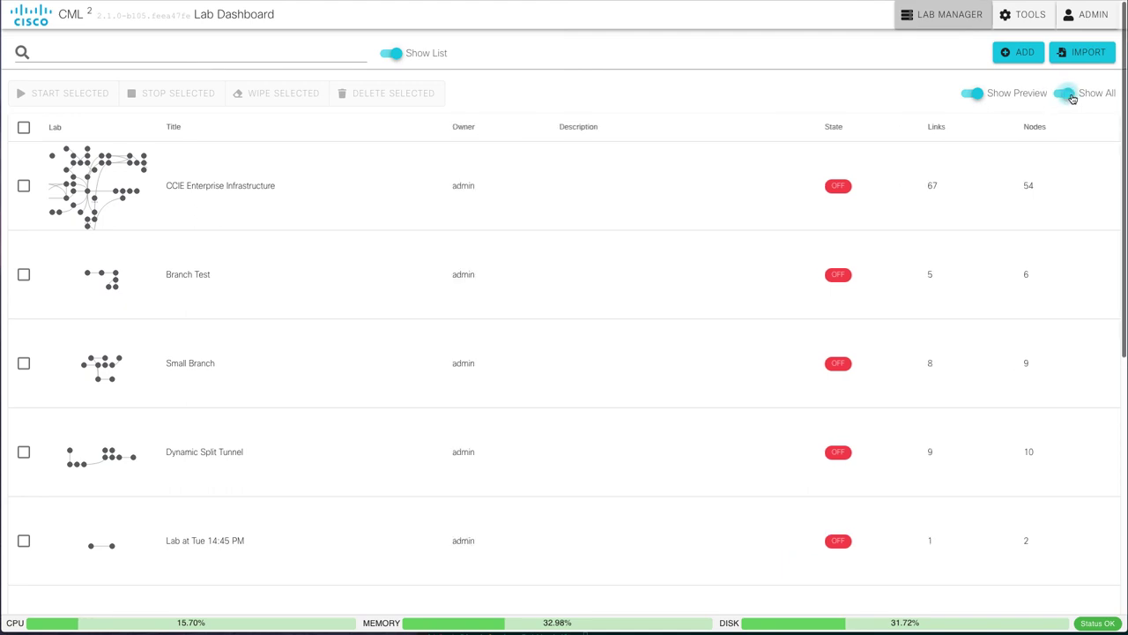
{"action": "scroll", "coordinate": [535, 274], "scroll_direction": "down", "scroll_amount": 2}
{"action": "scroll", "coordinate": [536, 273], "scroll_direction": "down", "scroll_amount": 2}
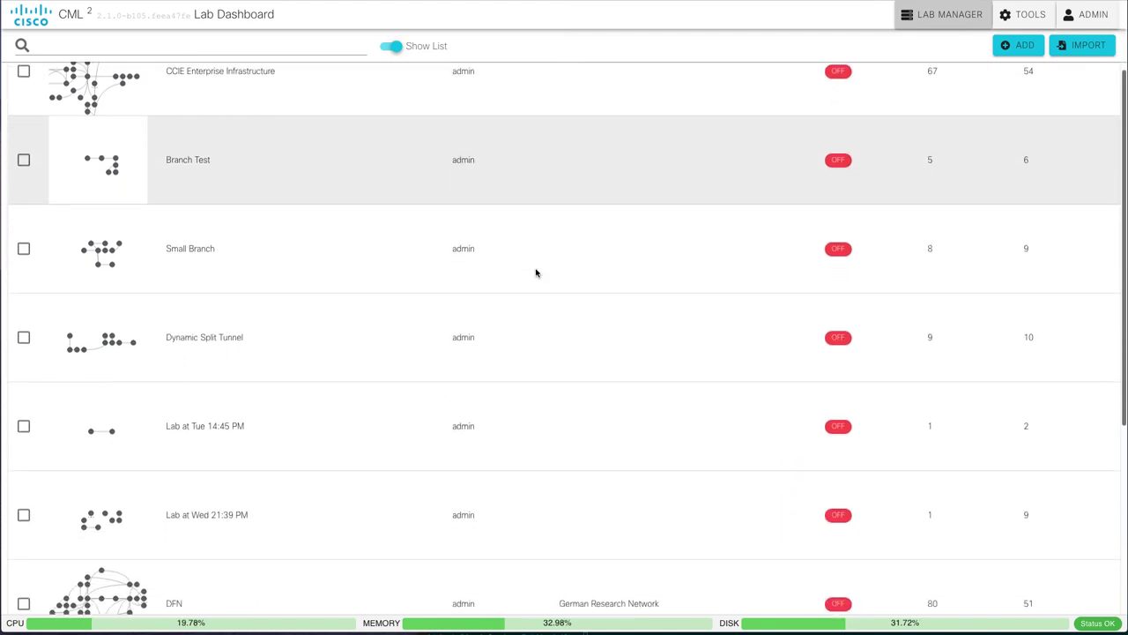
{"action": "scroll", "coordinate": [535, 274], "scroll_direction": "down", "scroll_amount": 5}
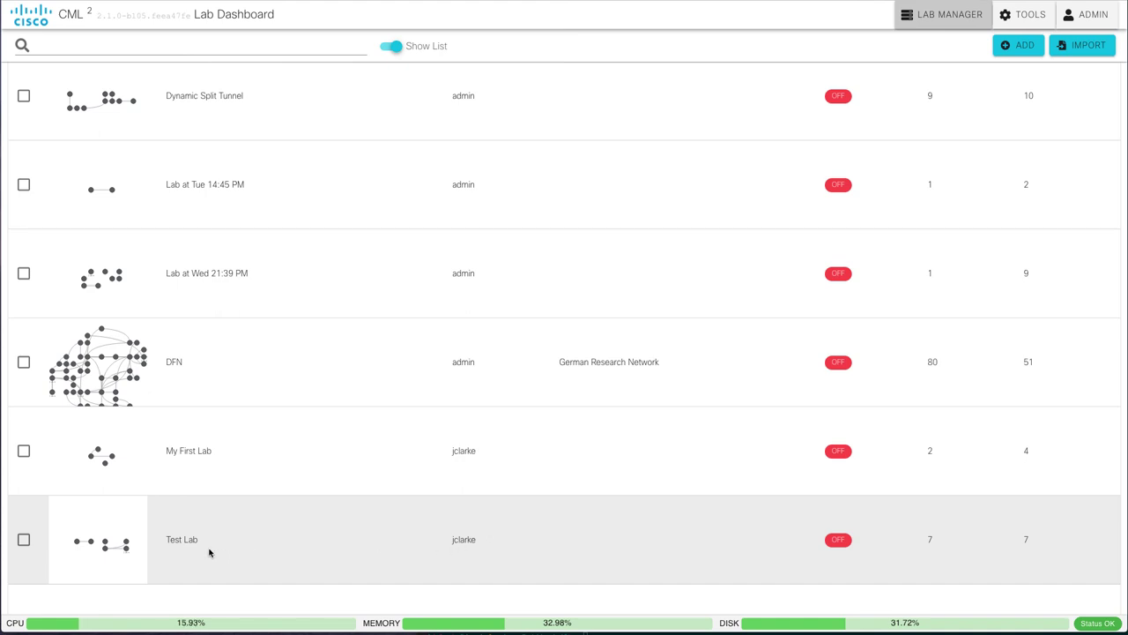
{"action": "left_click", "coordinate": [134, 543]}
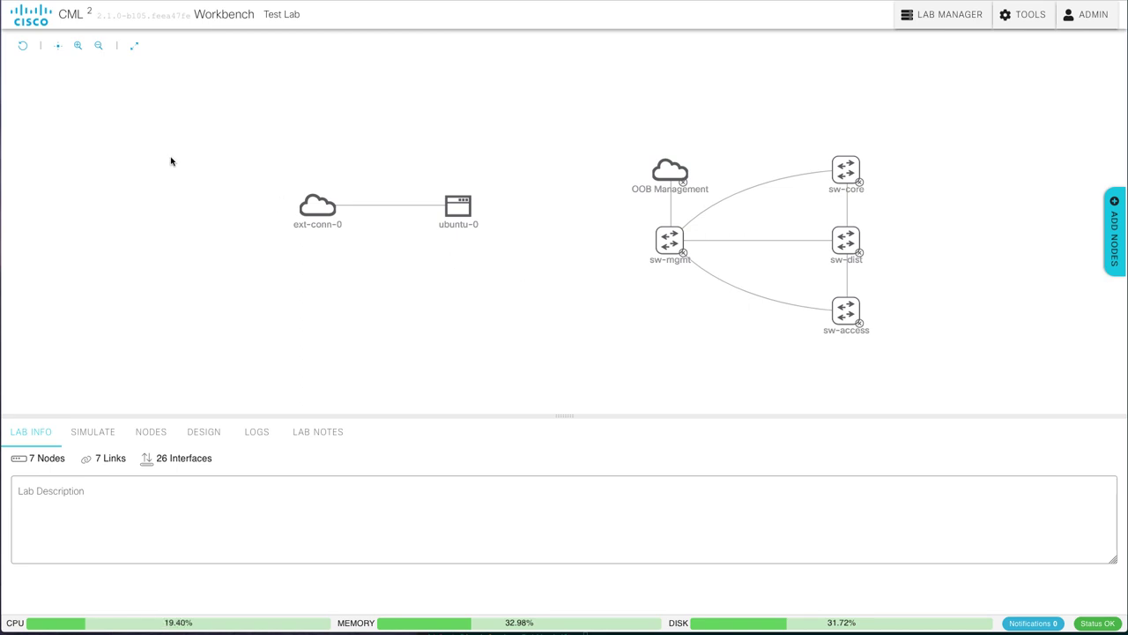
{"action": "left_click", "coordinate": [39, 19]}
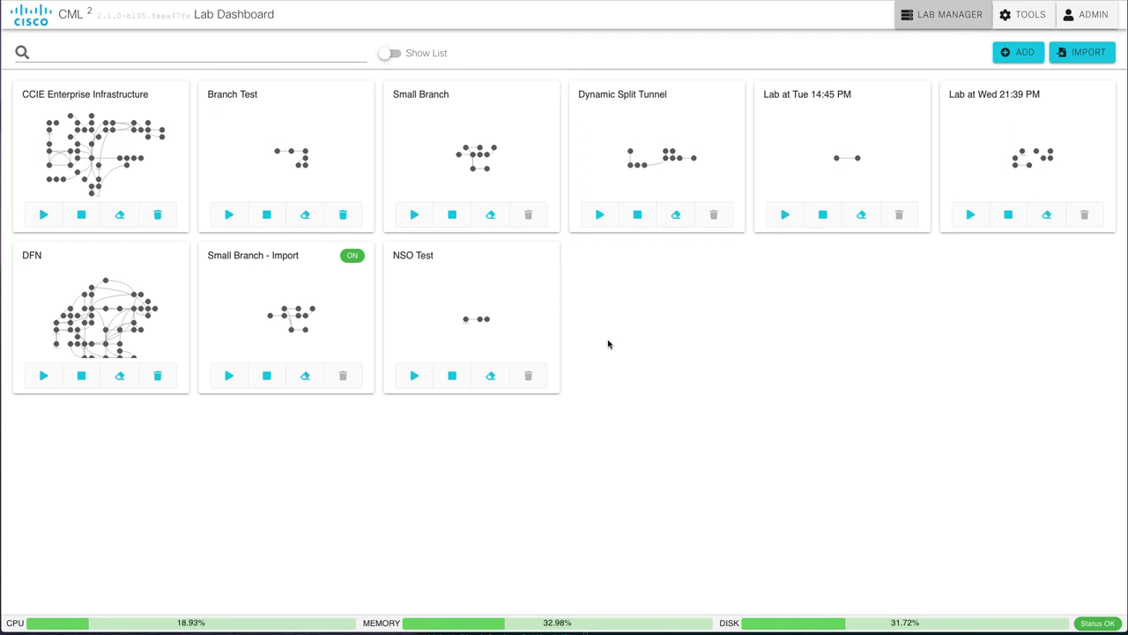
Step: View the Change Password form under ADMIN > Settings, then go back to the dashboard
{"action": "left_click", "coordinate": [1084, 23]}
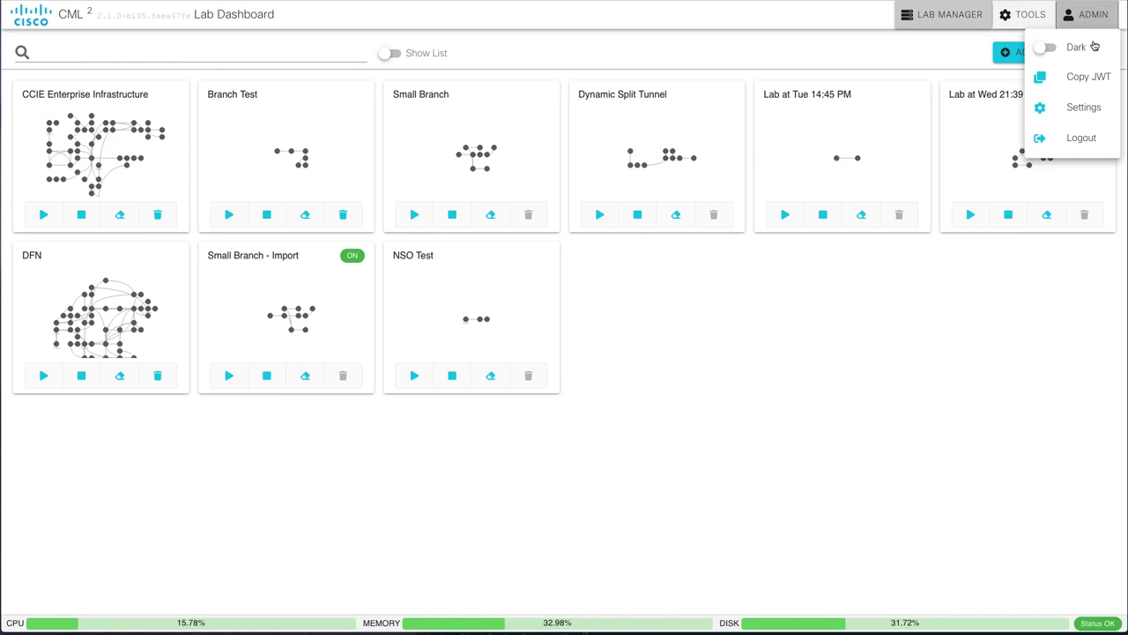
{"action": "left_click", "coordinate": [1086, 109]}
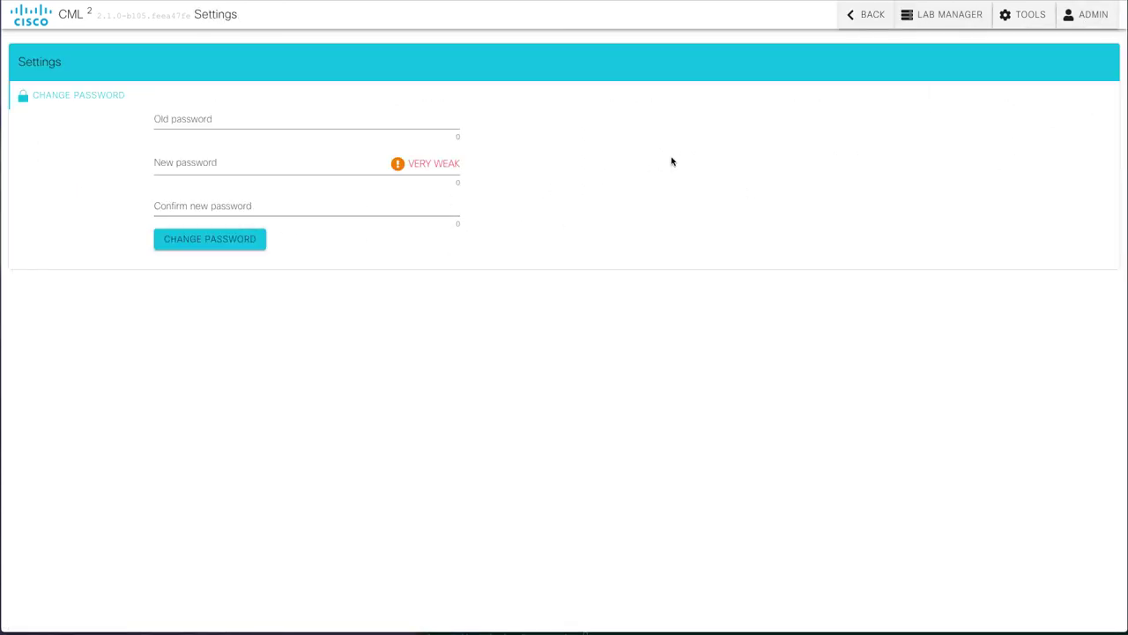
{"action": "left_click", "coordinate": [867, 16]}
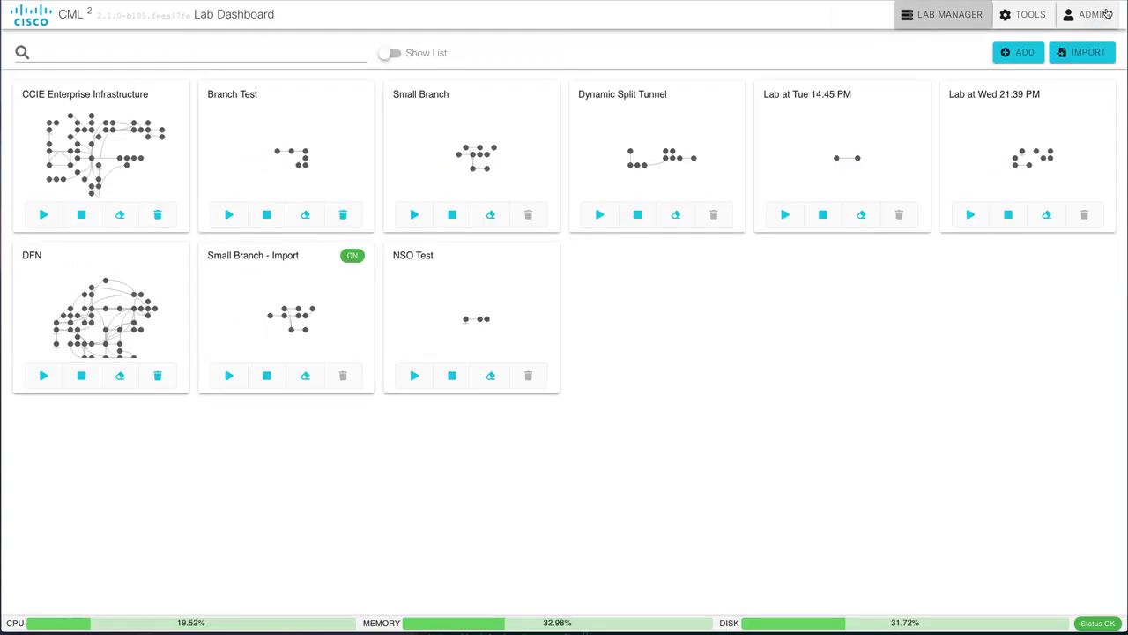
{"action": "left_click", "coordinate": [1091, 15]}
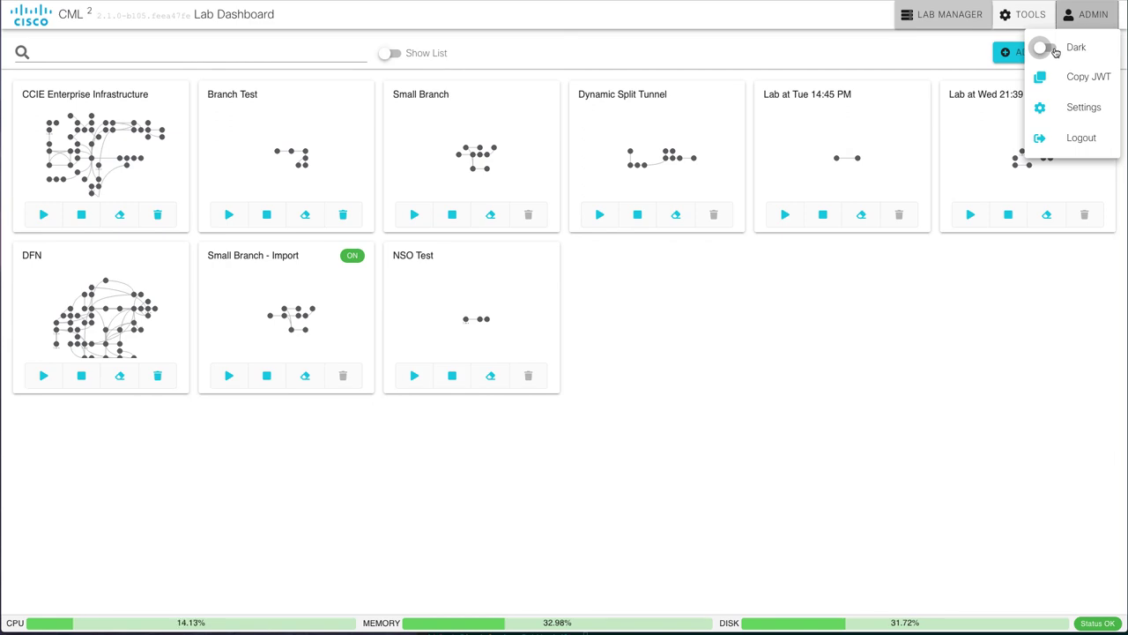
Step: Turn on the Dark theme, then later switch the interface back to light
{"action": "left_click", "coordinate": [1045, 48]}
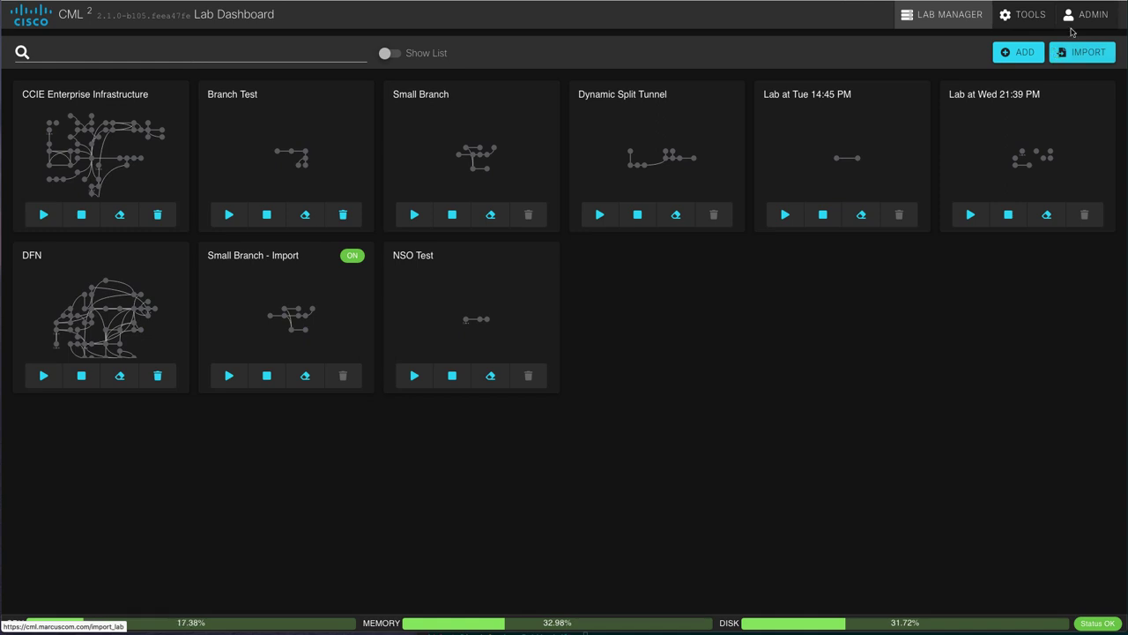
{"action": "left_click", "coordinate": [1070, 230]}
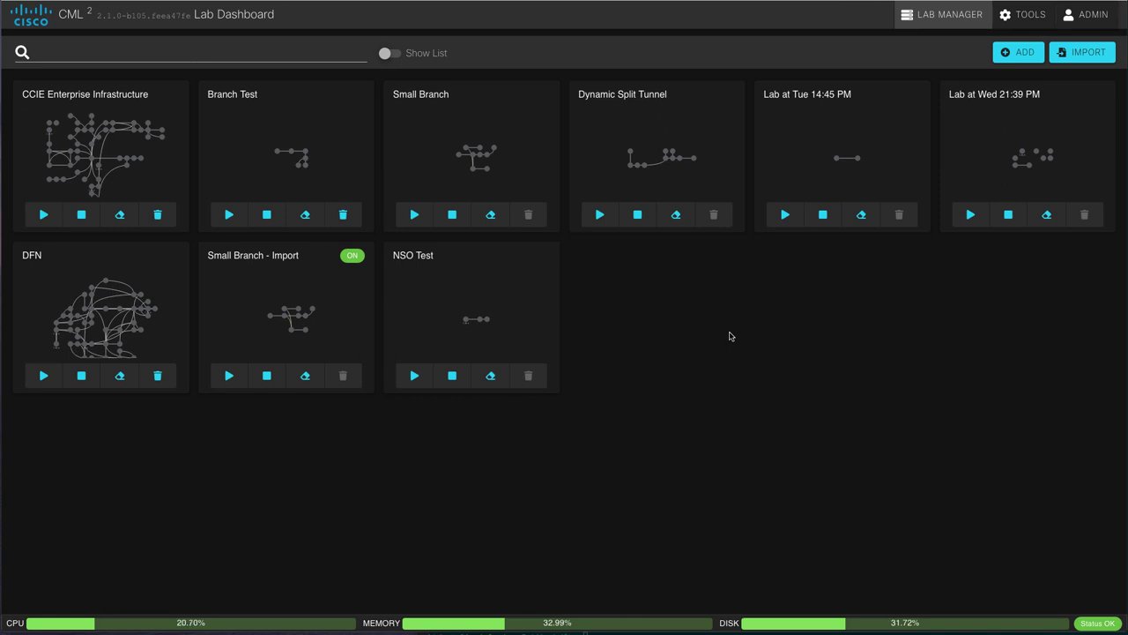
{"action": "left_click", "coordinate": [1090, 15]}
{"action": "left_click", "coordinate": [1043, 49]}
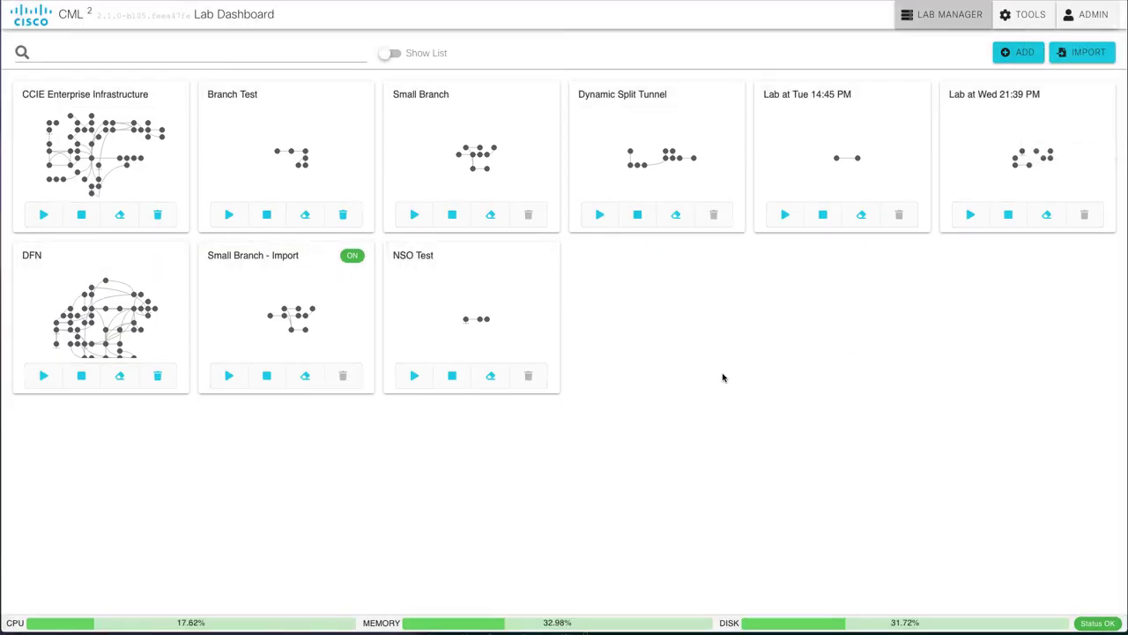
{"action": "left_click", "coordinate": [330, 305]}
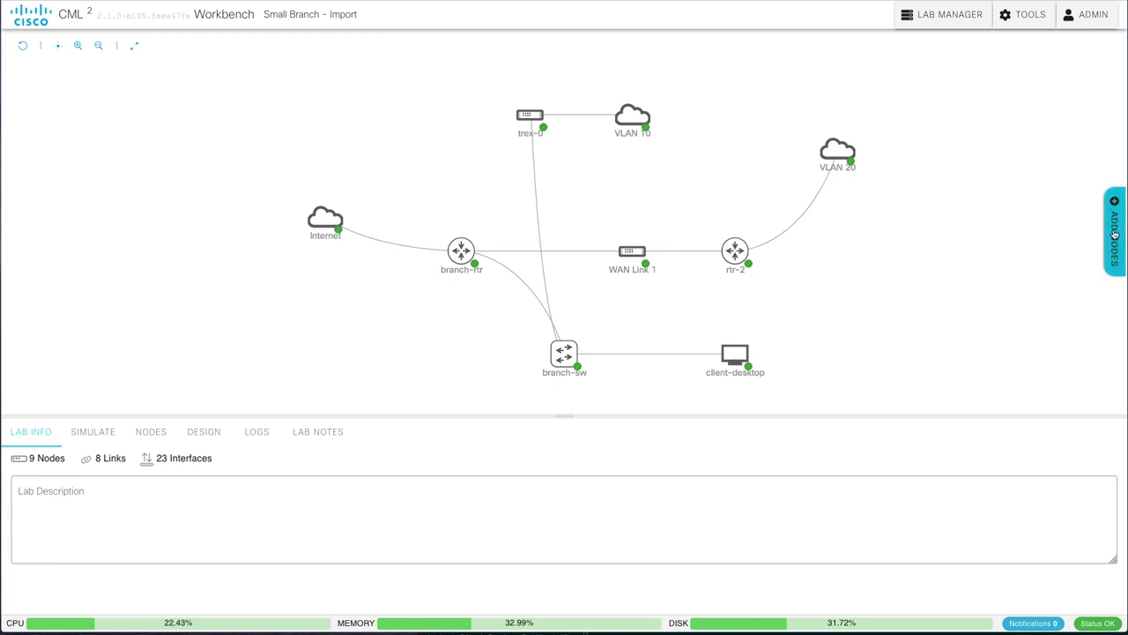
{"action": "left_click", "coordinate": [1115, 232]}
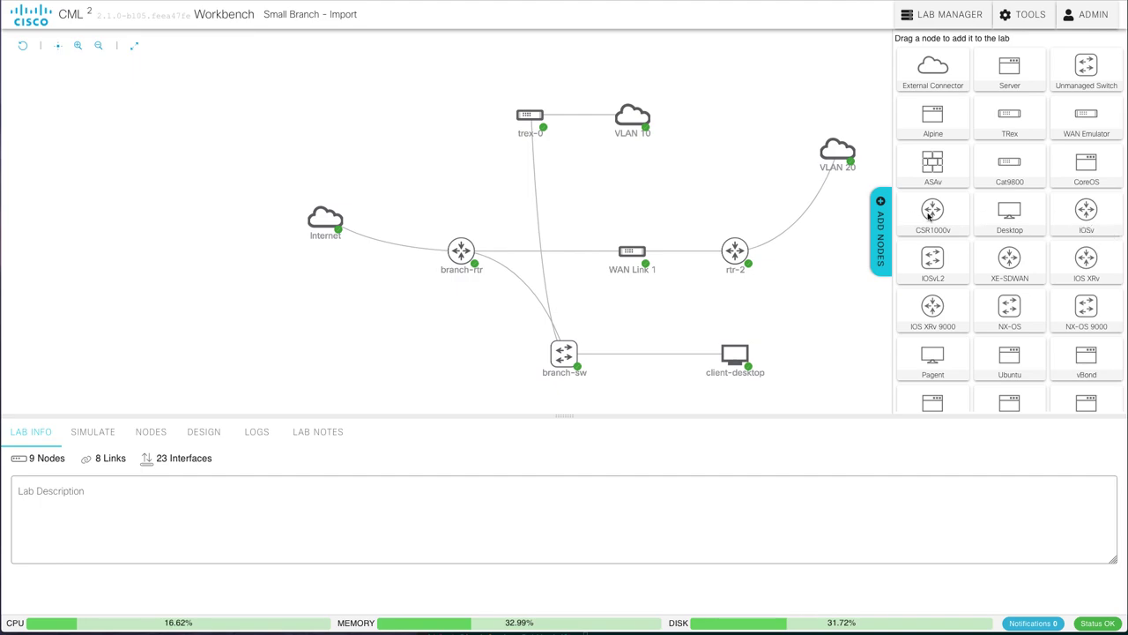
{"action": "left_click", "coordinate": [879, 235]}
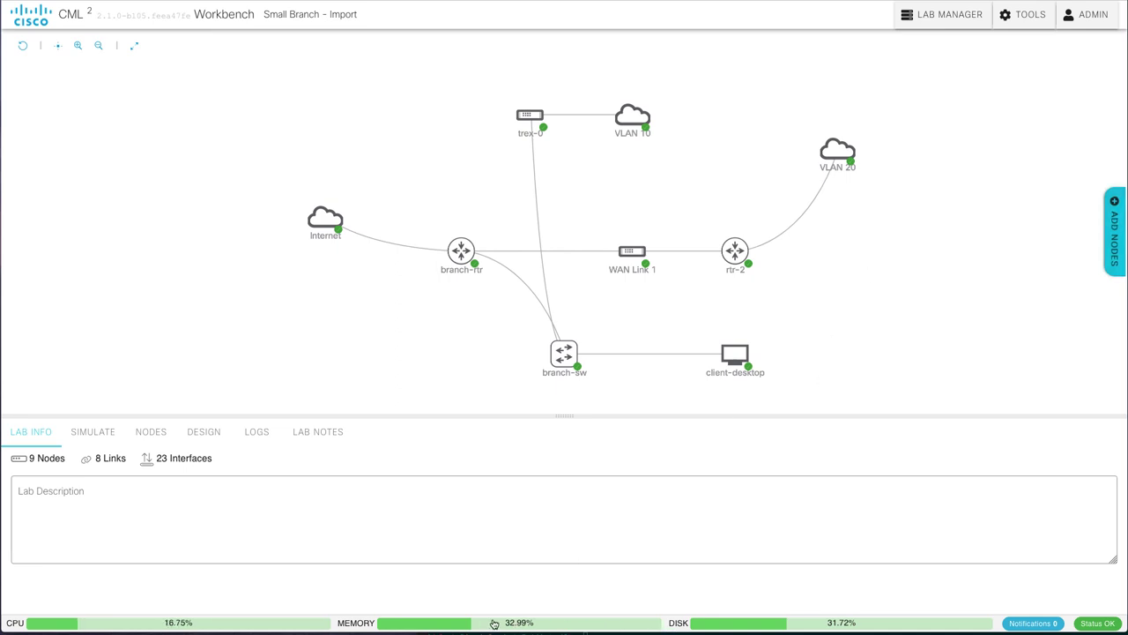
{"action": "mouse_move", "coordinate": [677, 625]}
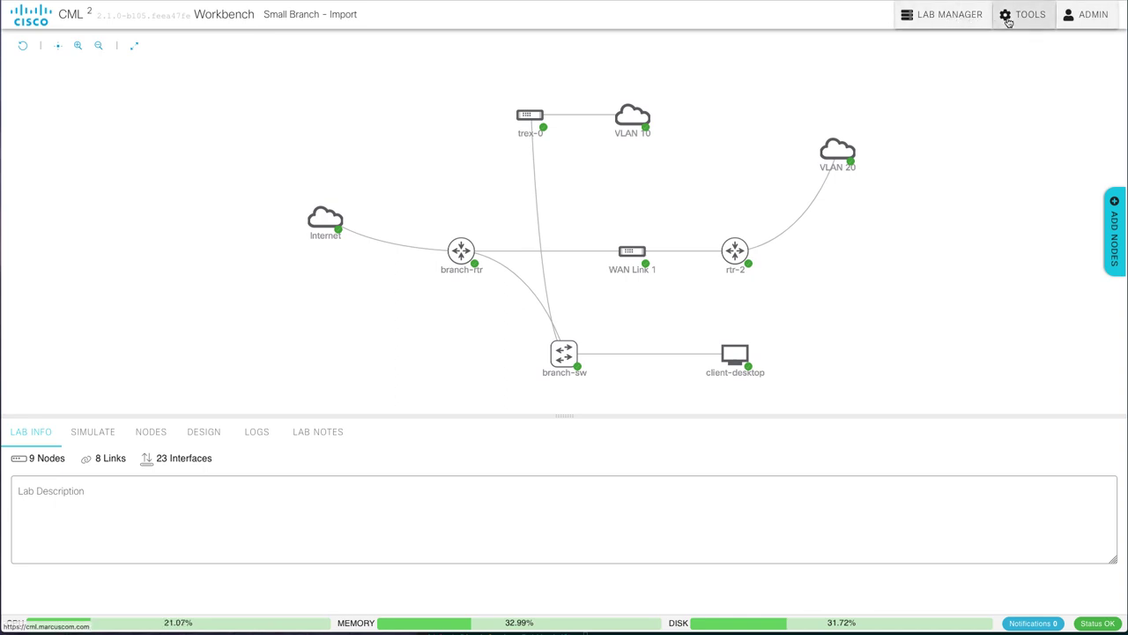
{"action": "left_click", "coordinate": [1008, 19]}
{"action": "left_click", "coordinate": [1083, 25]}
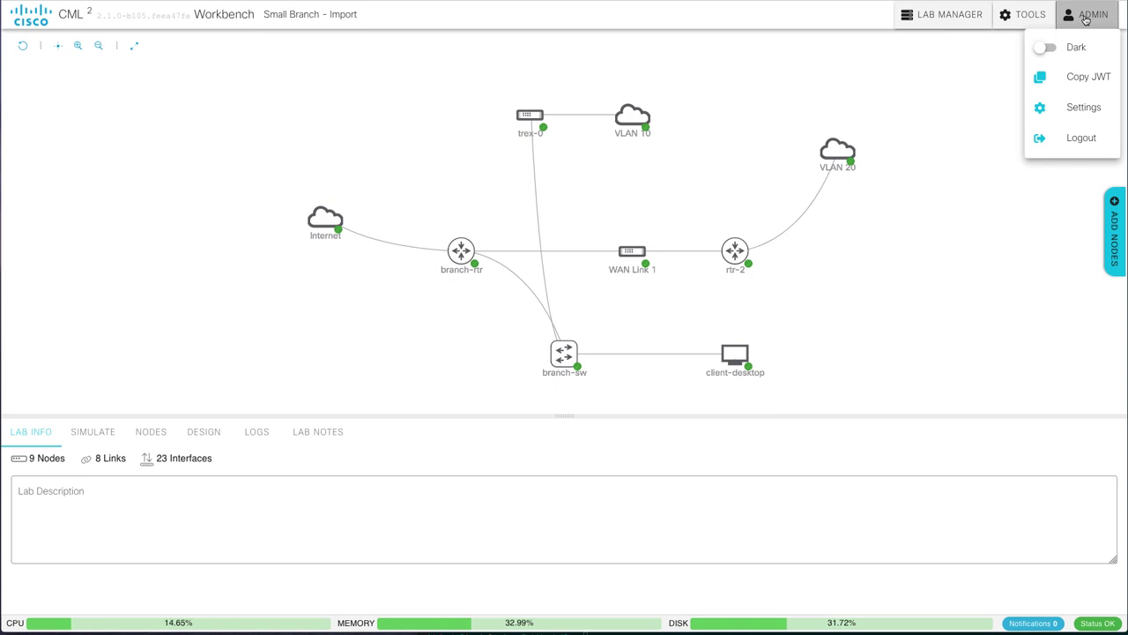
{"action": "left_click", "coordinate": [1085, 20]}
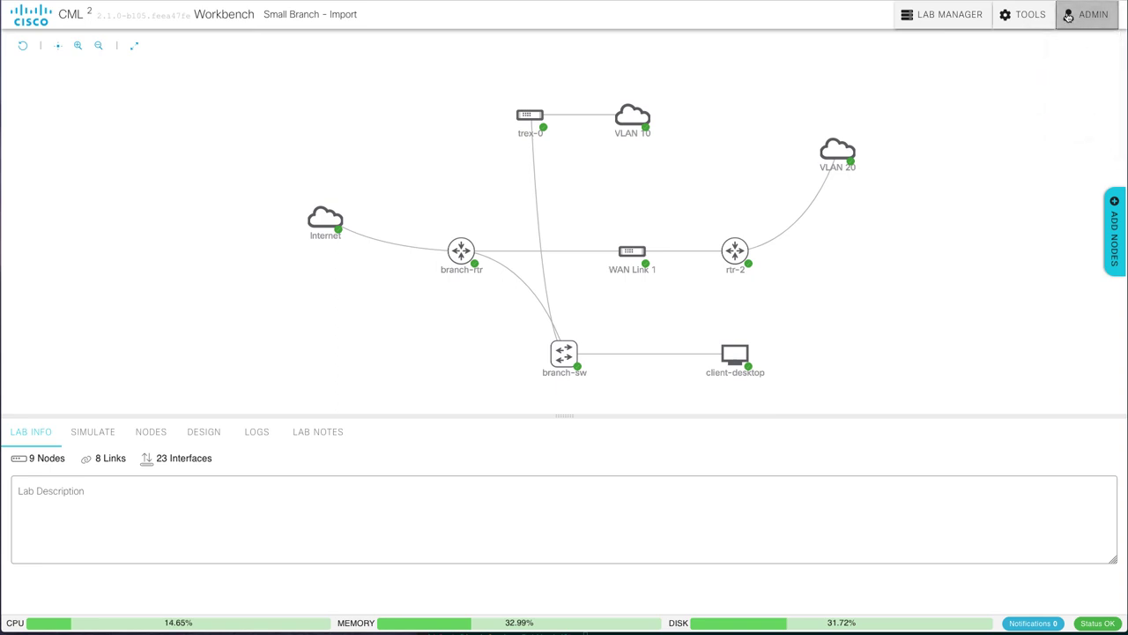
Step: Select the rtr-2–VLAN 20 link and bring up its Packet Capture tab
{"action": "left_click", "coordinate": [813, 208]}
{"action": "mouse_move", "coordinate": [839, 152]}
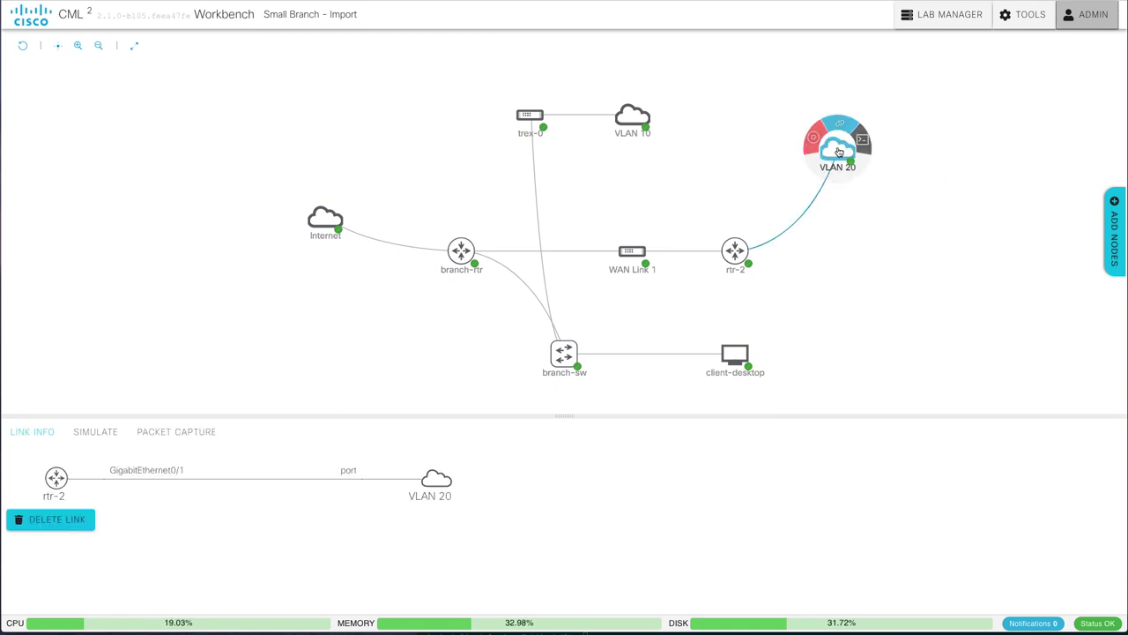
{"action": "mouse_move", "coordinate": [738, 255]}
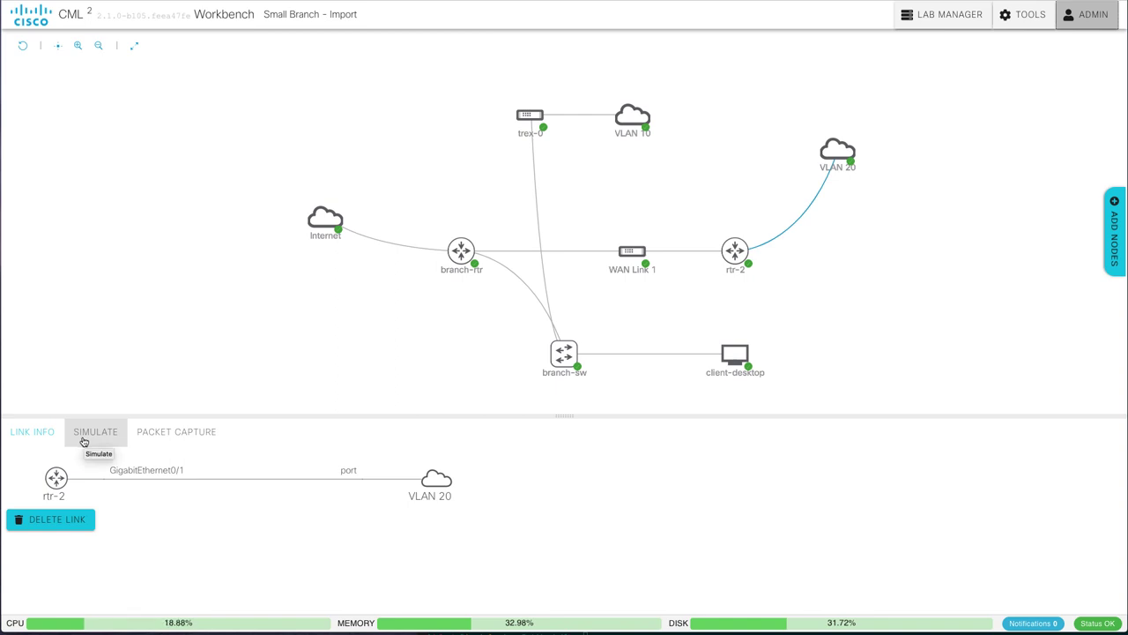
{"action": "left_click", "coordinate": [153, 434]}
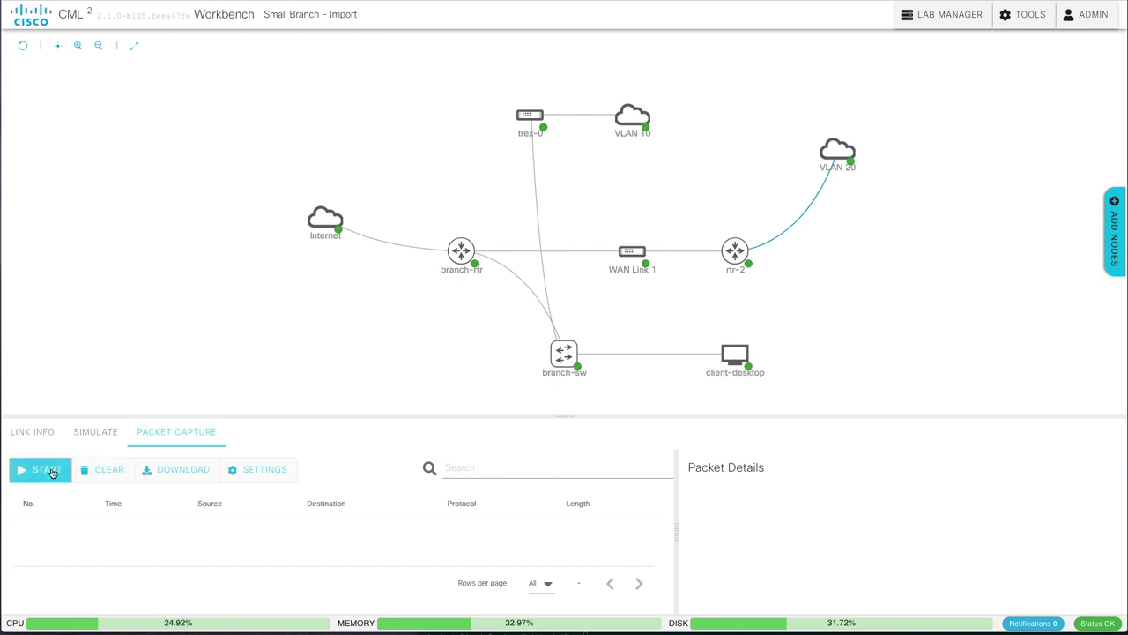
Step: Apply capture settings with Max Packets 50 and start capturing
{"action": "left_click", "coordinate": [267, 472]}
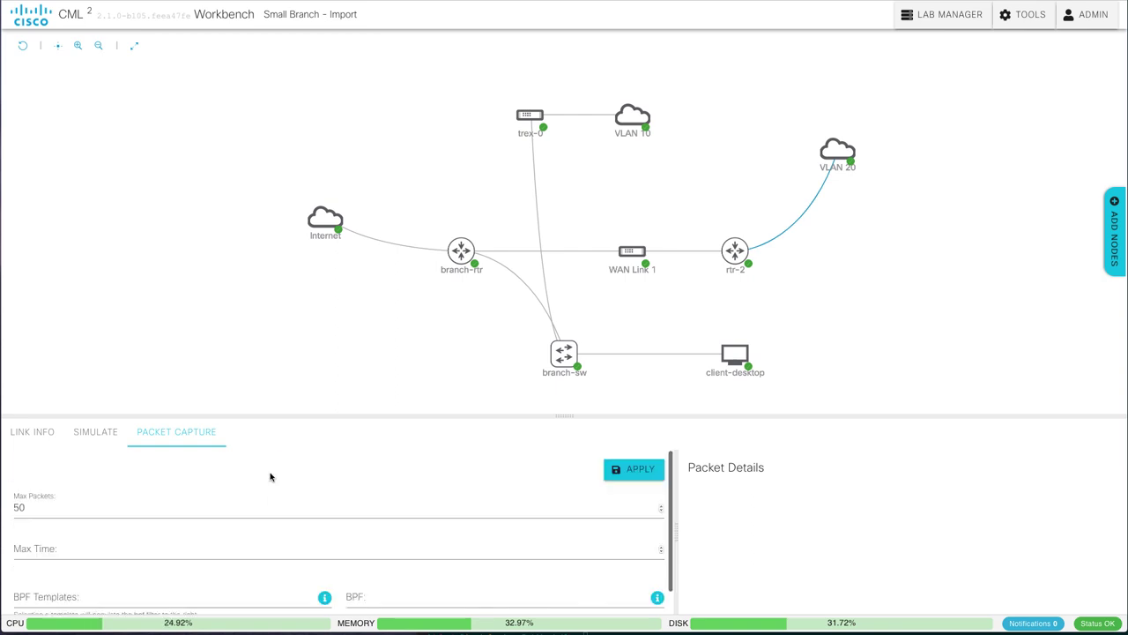
{"action": "scroll", "coordinate": [322, 510], "scroll_direction": "down", "scroll_amount": 1}
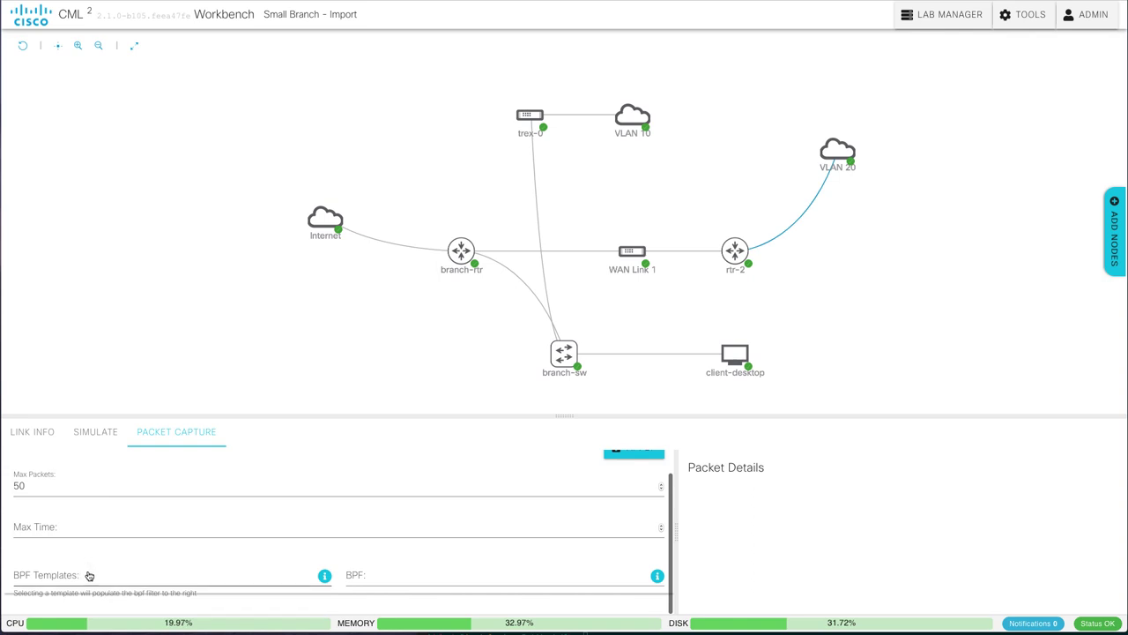
{"action": "left_click", "coordinate": [64, 482]}
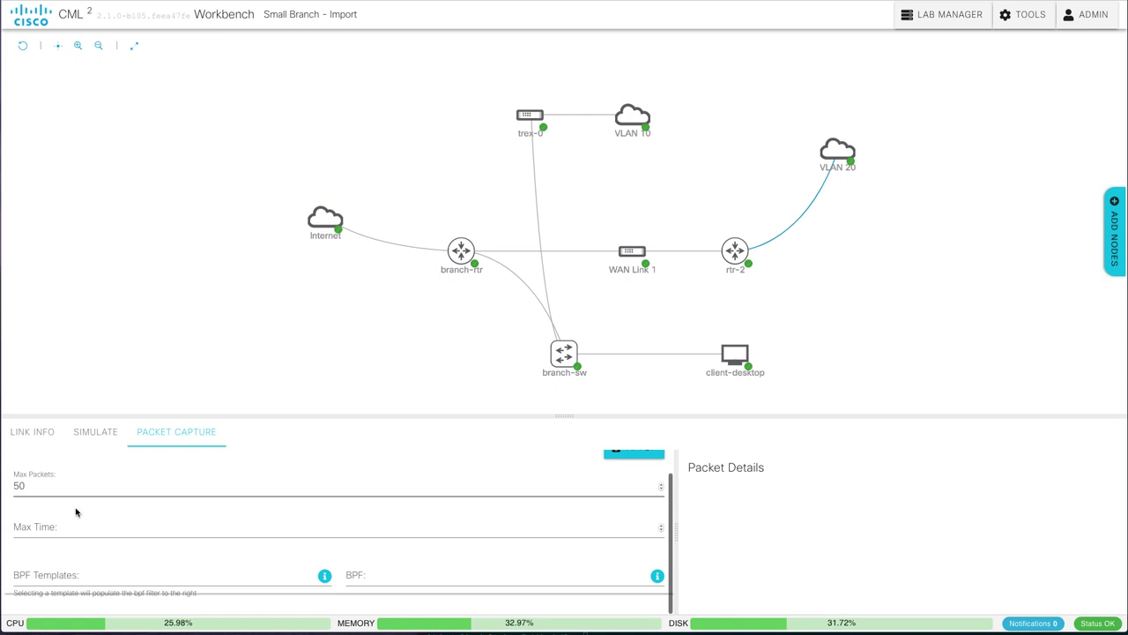
{"action": "scroll", "coordinate": [110, 528], "scroll_direction": "up", "scroll_amount": 1}
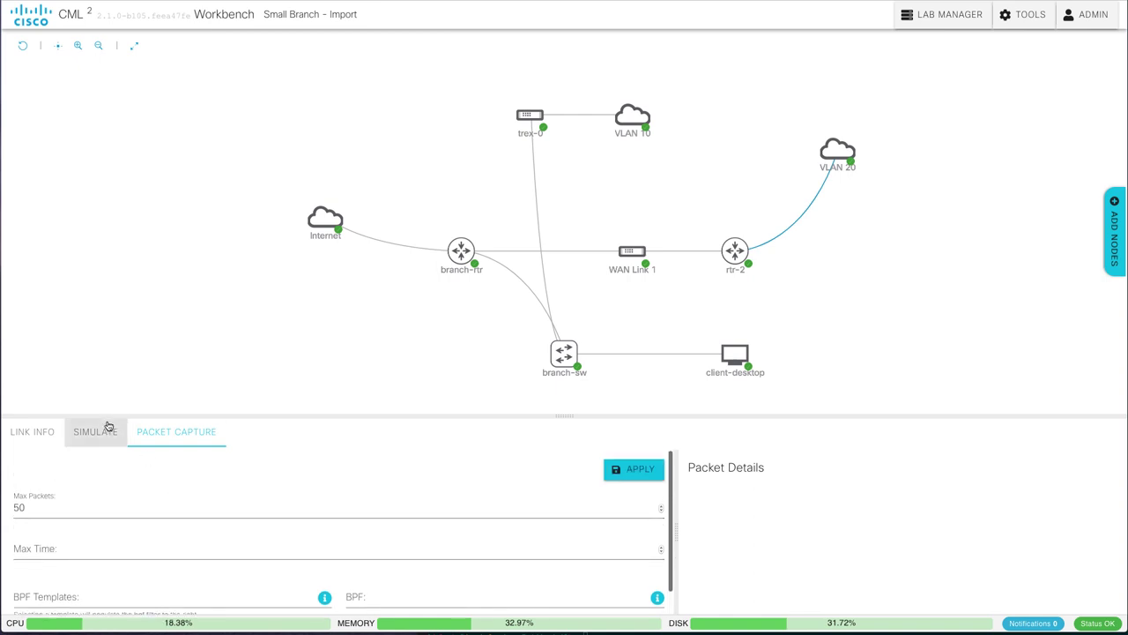
{"action": "left_click", "coordinate": [161, 434]}
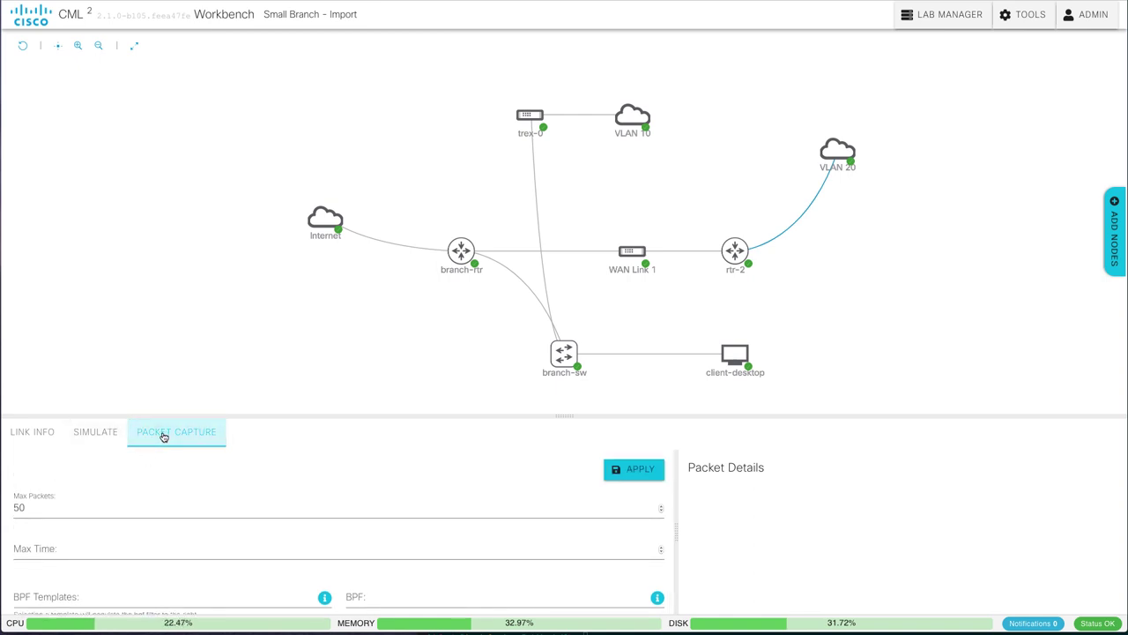
{"action": "left_click", "coordinate": [636, 469]}
{"action": "left_click", "coordinate": [39, 471]}
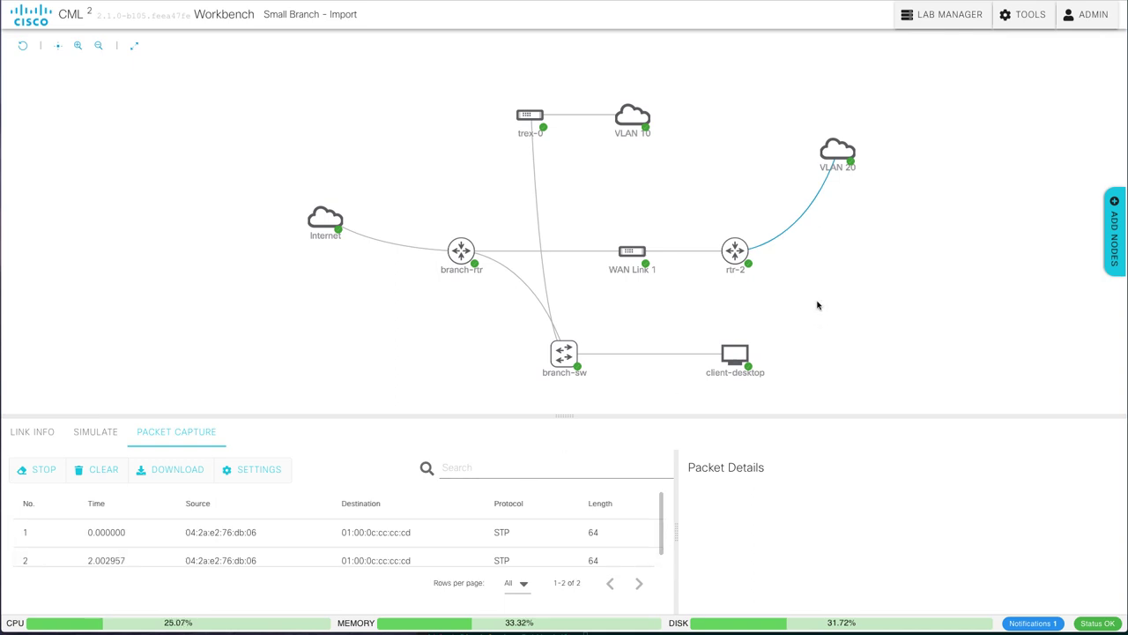
Step: Open rtr-2's console and run 'show ipv6 int brief'
{"action": "left_click", "coordinate": [748, 257]}
{"action": "left_click", "coordinate": [756, 249]}
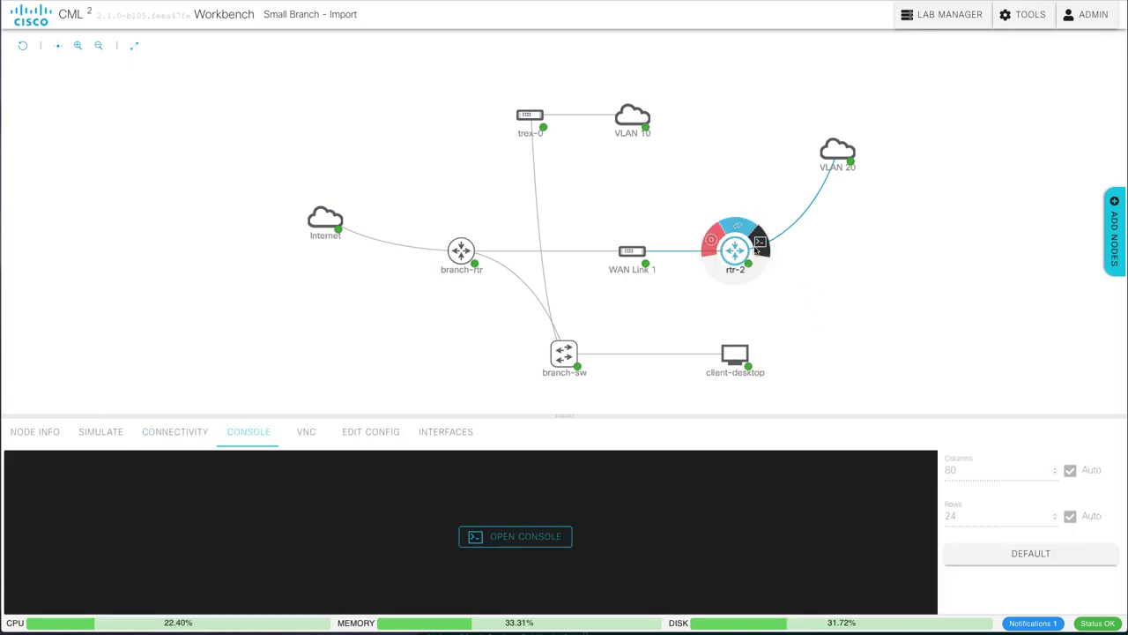
{"action": "left_click", "coordinate": [535, 531]}
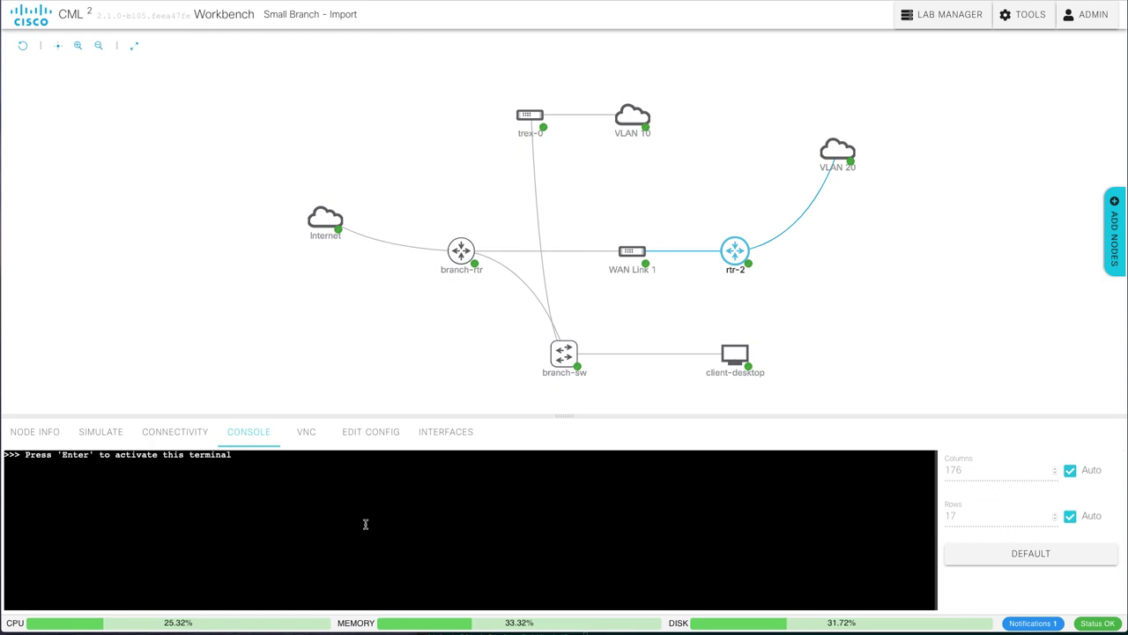
{"action": "key", "text": "Return"}
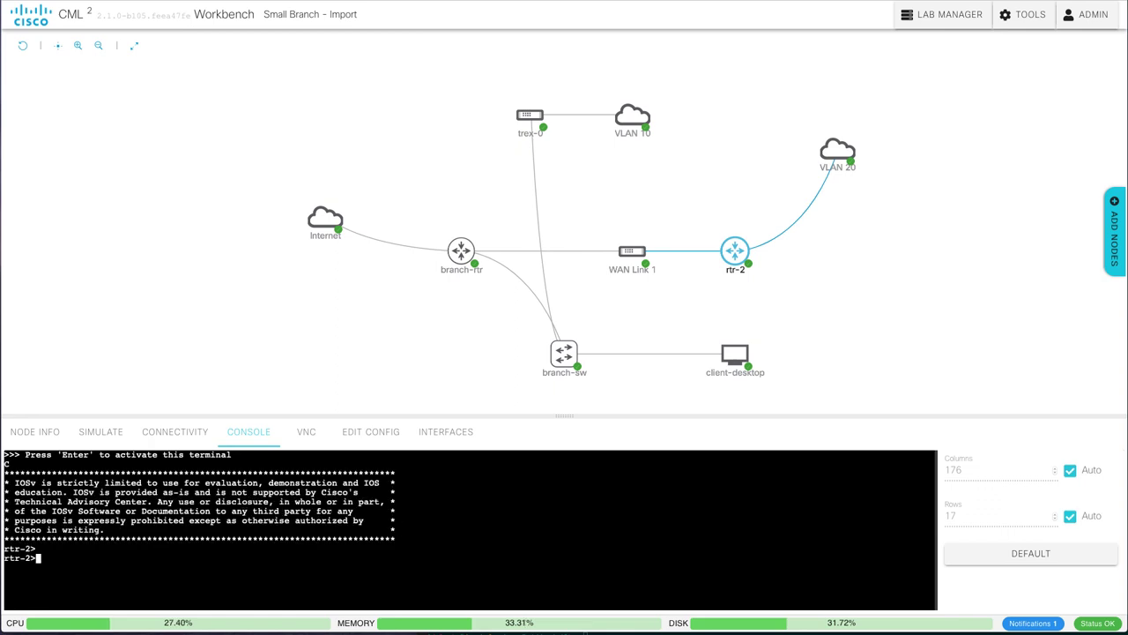
{"action": "type", "text": "show ip"}
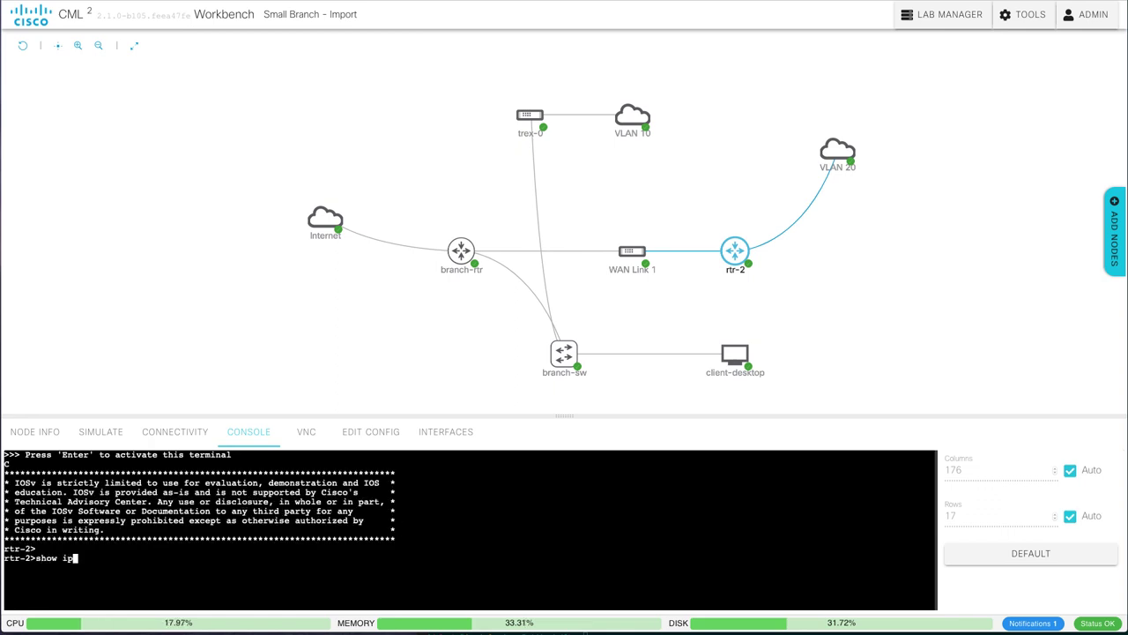
{"action": "type", "text": "v6 int brie"}
{"action": "key", "text": "Return"}
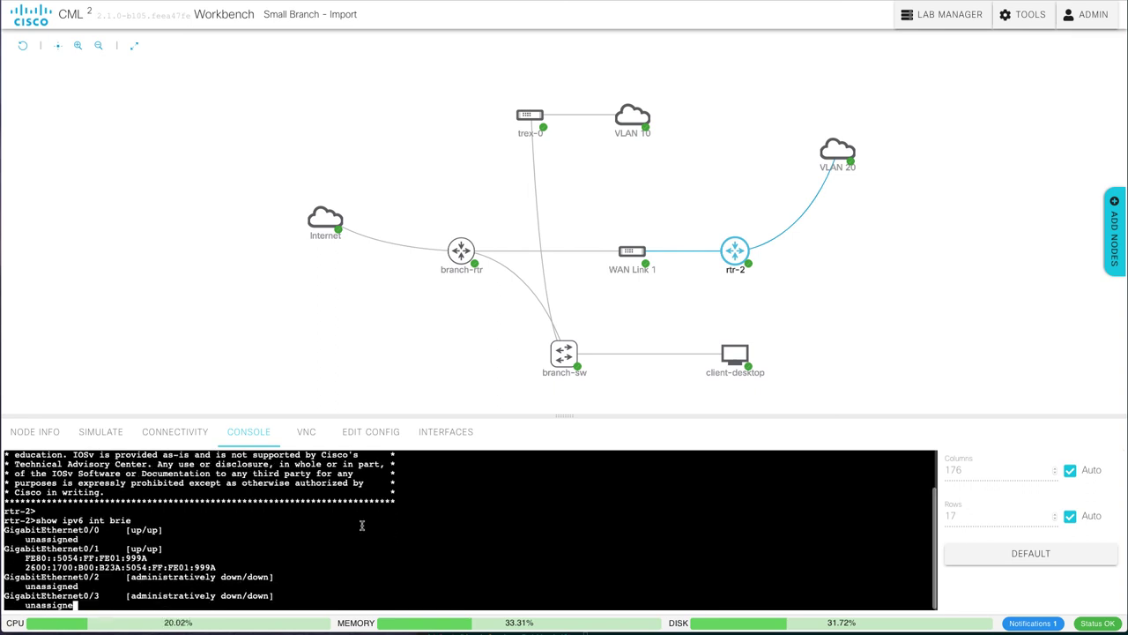
{"action": "left_click_drag", "start_coordinate": [24, 557], "coordinate": [128, 557]}
{"action": "type", "text": "ping"}
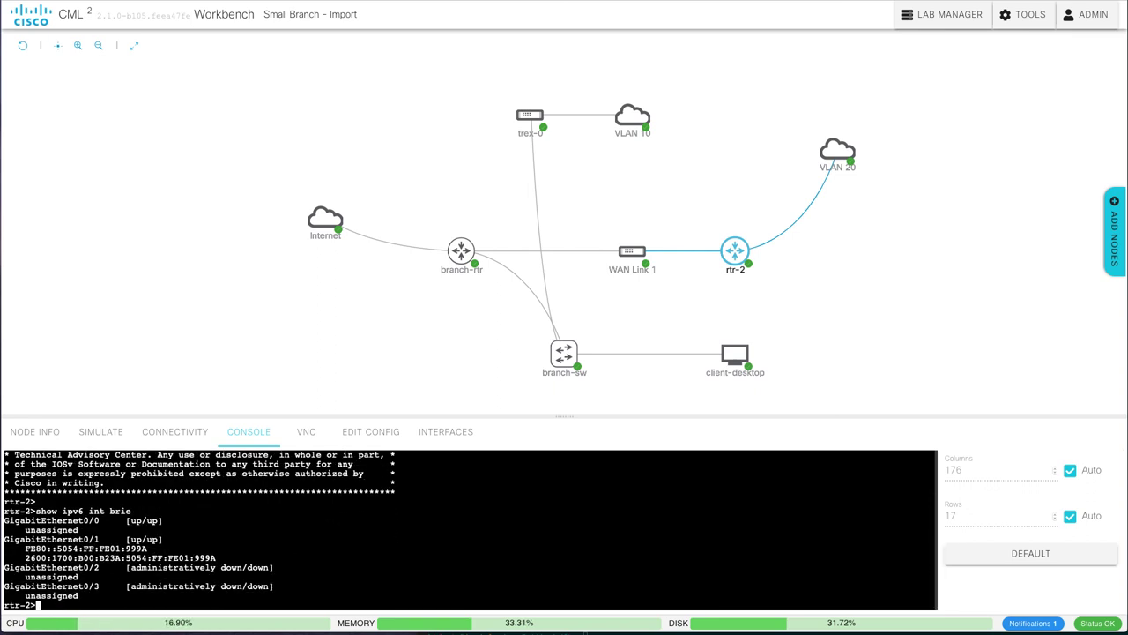
{"action": "type", "text": "2600:1700:B00:B23A"}
{"action": "type", "text": "::1"}
{"action": "key", "text": "Return"}
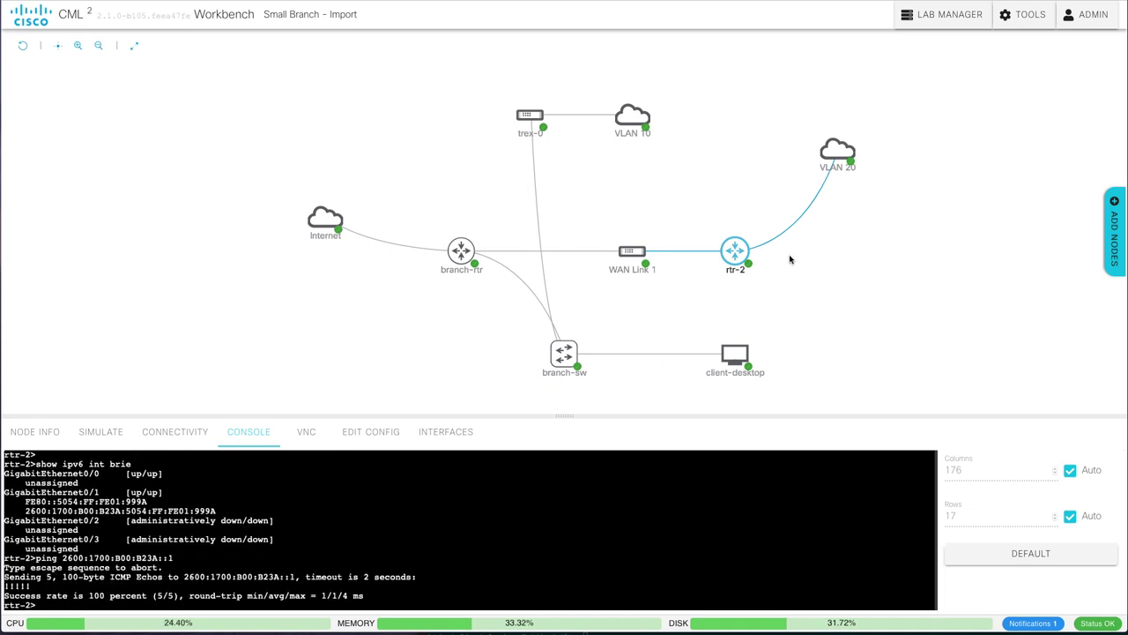
Step: Return to the rtr-2–VLAN 20 link's capture and stop it
{"action": "left_click", "coordinate": [798, 221]}
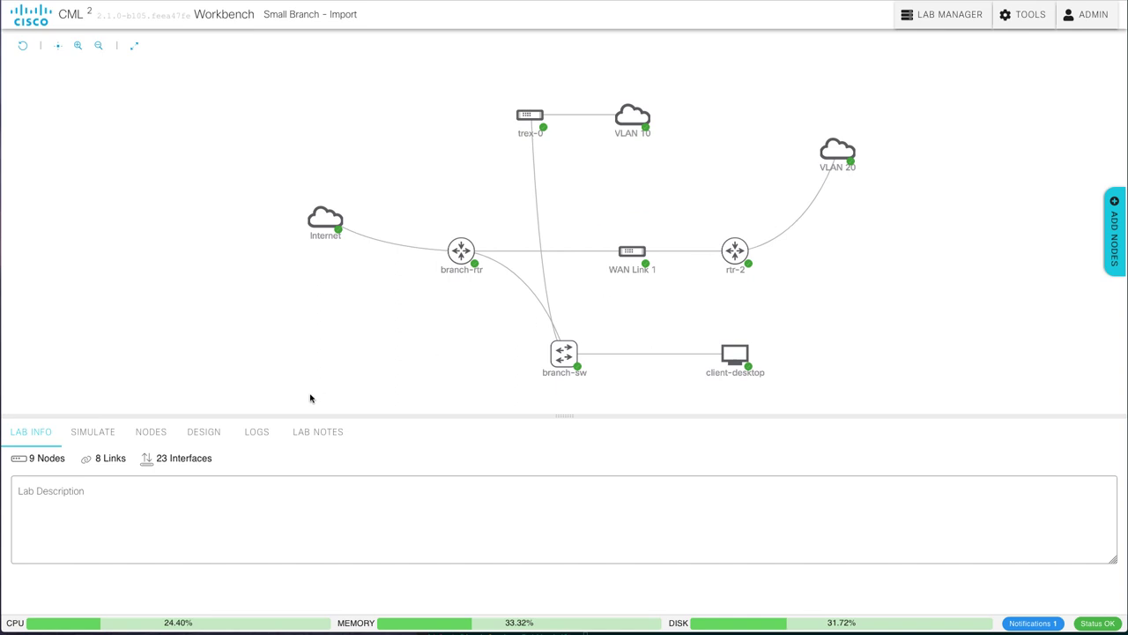
{"action": "left_click", "coordinate": [808, 212]}
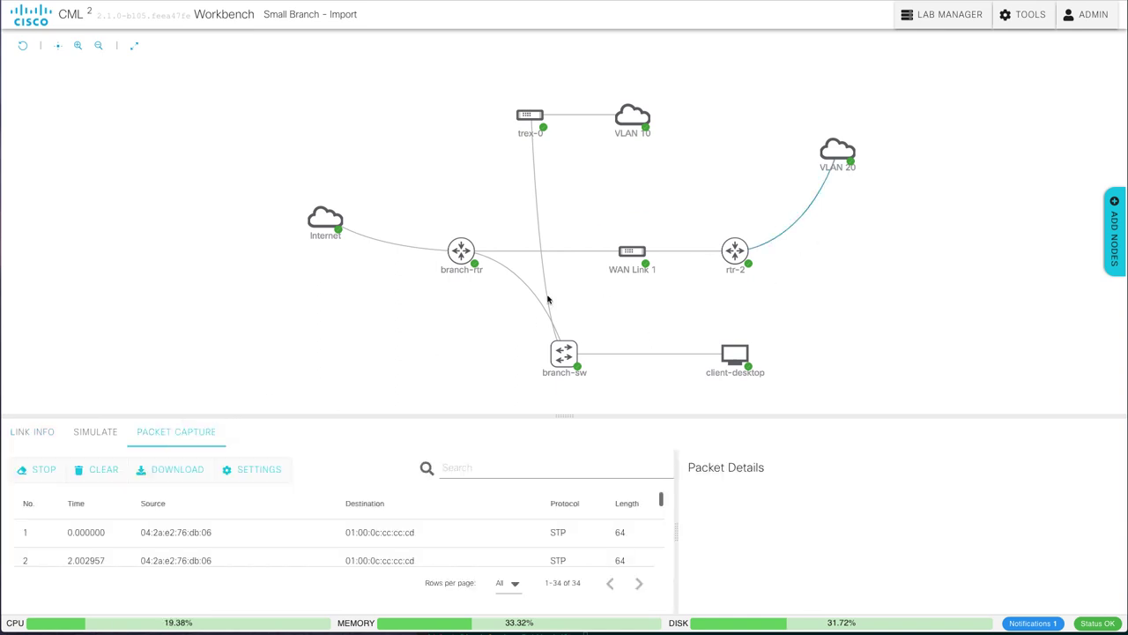
{"action": "left_click", "coordinate": [44, 470]}
{"action": "scroll", "coordinate": [188, 551], "scroll_direction": "down", "scroll_amount": 5}
{"action": "scroll", "coordinate": [189, 551], "scroll_direction": "down", "scroll_amount": 3}
Step: Select ICMPv6 packet 21 and expand its Internet Protocol Version 6 header
{"action": "left_click", "coordinate": [193, 534]}
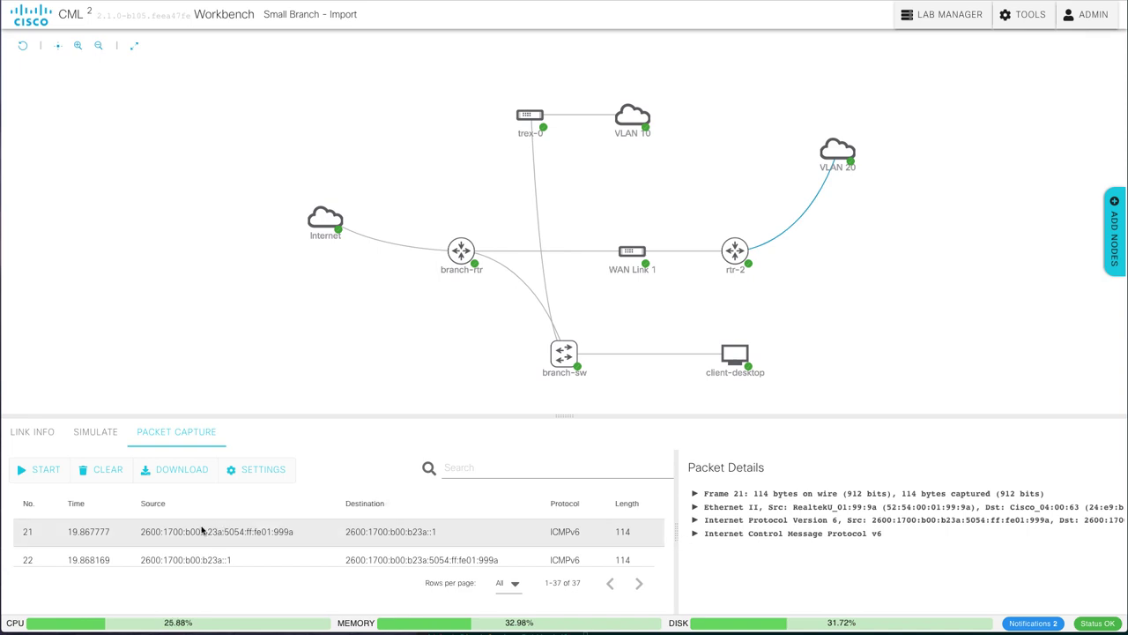
{"action": "left_click", "coordinate": [694, 508]}
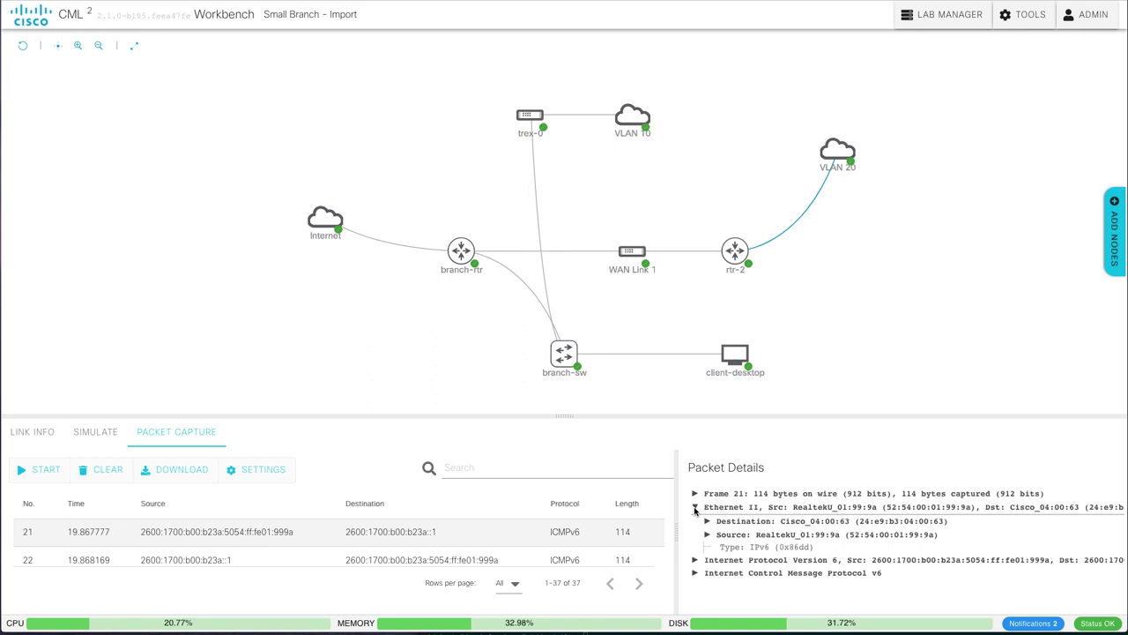
{"action": "left_click", "coordinate": [694, 508]}
{"action": "left_click", "coordinate": [695, 521]}
{"action": "scroll", "coordinate": [695, 524], "scroll_direction": "down", "scroll_amount": 1}
{"action": "scroll", "coordinate": [694, 524], "scroll_direction": "down", "scroll_amount": 2}
{"action": "scroll", "coordinate": [695, 524], "scroll_direction": "up", "scroll_amount": 2}
{"action": "scroll", "coordinate": [695, 525], "scroll_direction": "down", "scroll_amount": 2}
{"action": "scroll", "coordinate": [695, 525], "scroll_direction": "down", "scroll_amount": 1}
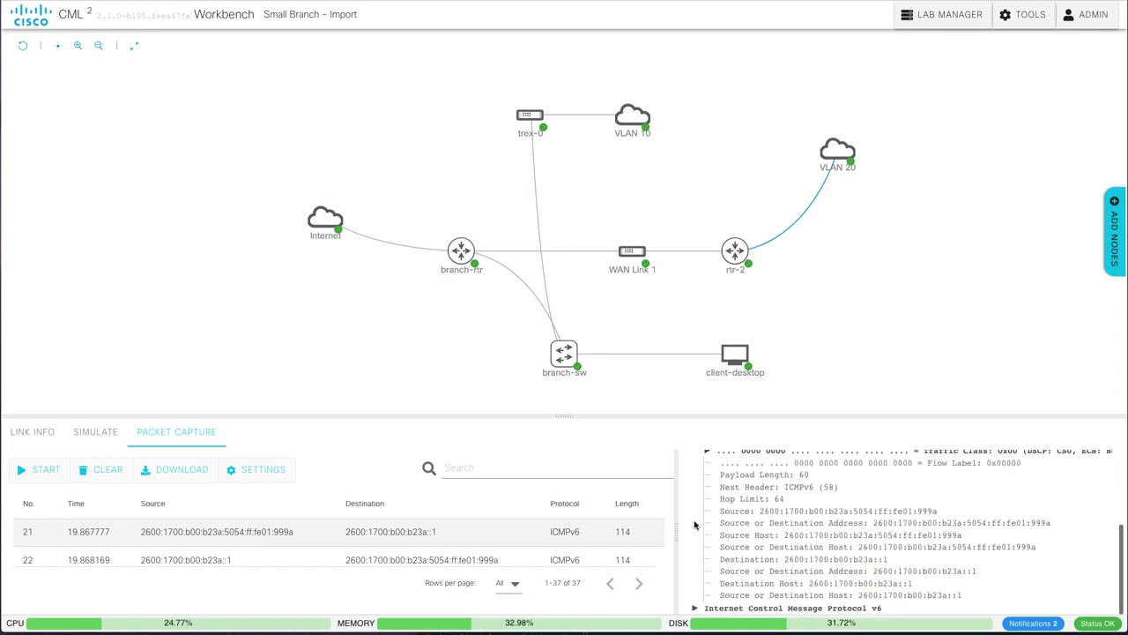
Step: Expand packet 21's ICMPv6 layer and scroll through the decoded details
{"action": "left_click", "coordinate": [694, 609]}
{"action": "scroll", "coordinate": [695, 609], "scroll_direction": "down", "scroll_amount": 3}
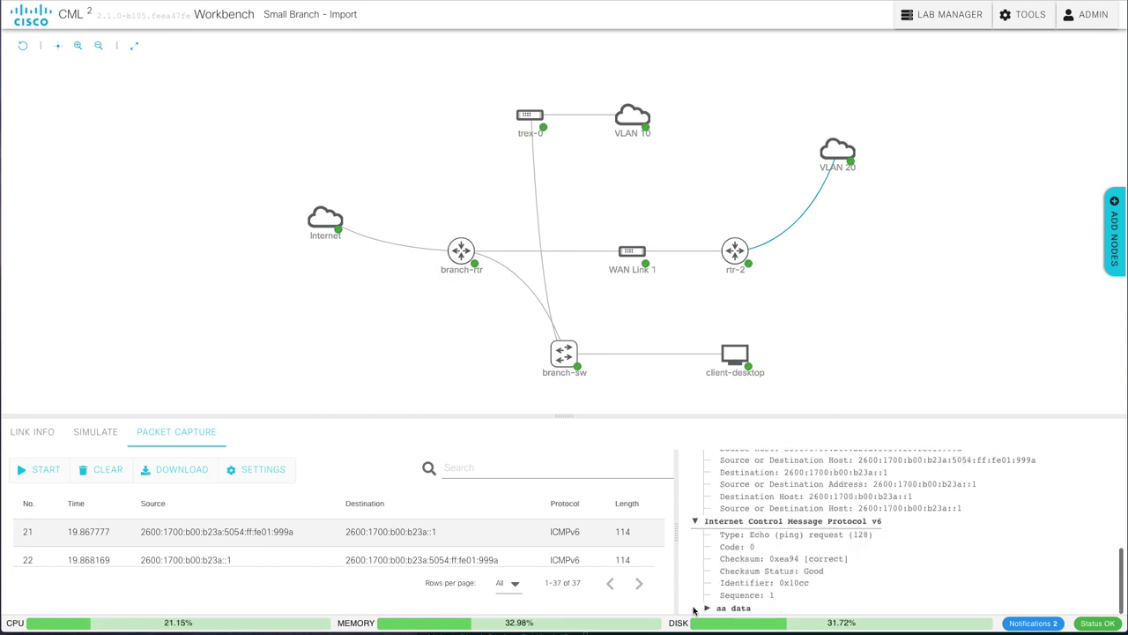
{"action": "scroll", "coordinate": [763, 555], "scroll_direction": "up", "scroll_amount": 4}
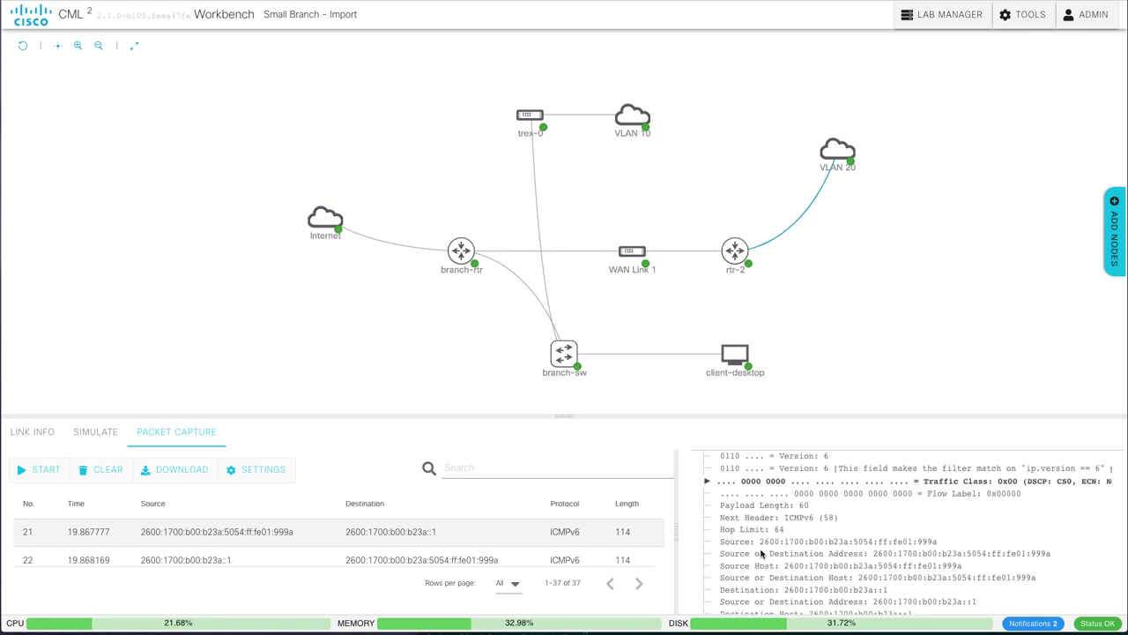
{"action": "scroll", "coordinate": [761, 553], "scroll_direction": "up", "scroll_amount": 3}
{"action": "scroll", "coordinate": [761, 553], "scroll_direction": "down", "scroll_amount": 2}
{"action": "scroll", "coordinate": [762, 553], "scroll_direction": "down", "scroll_amount": 1}
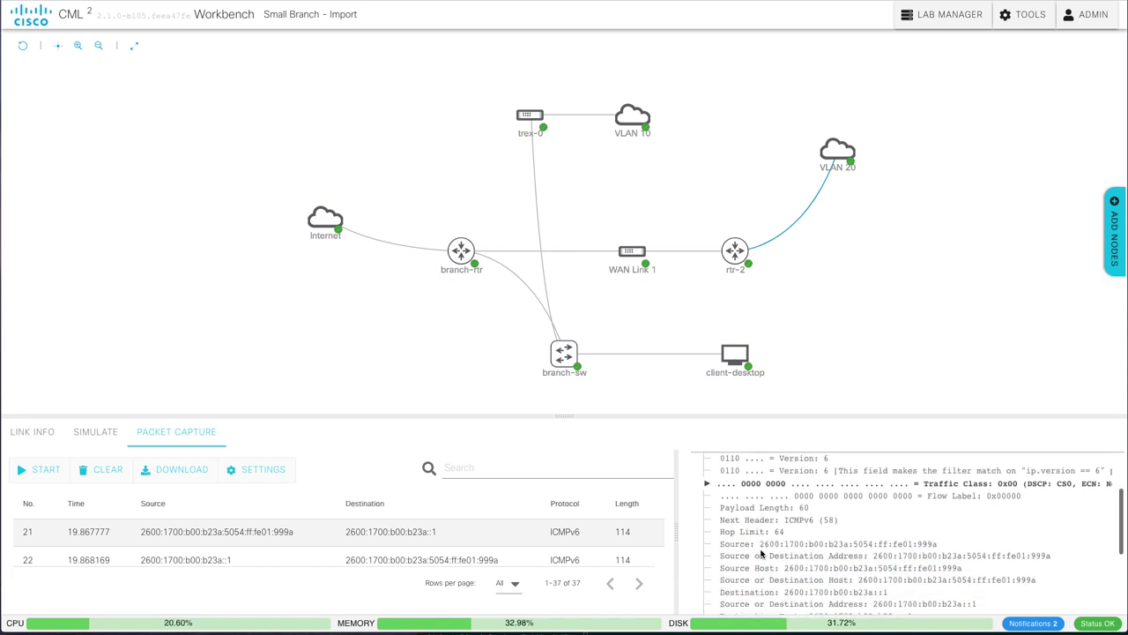
{"action": "scroll", "coordinate": [762, 553], "scroll_direction": "up", "scroll_amount": 2}
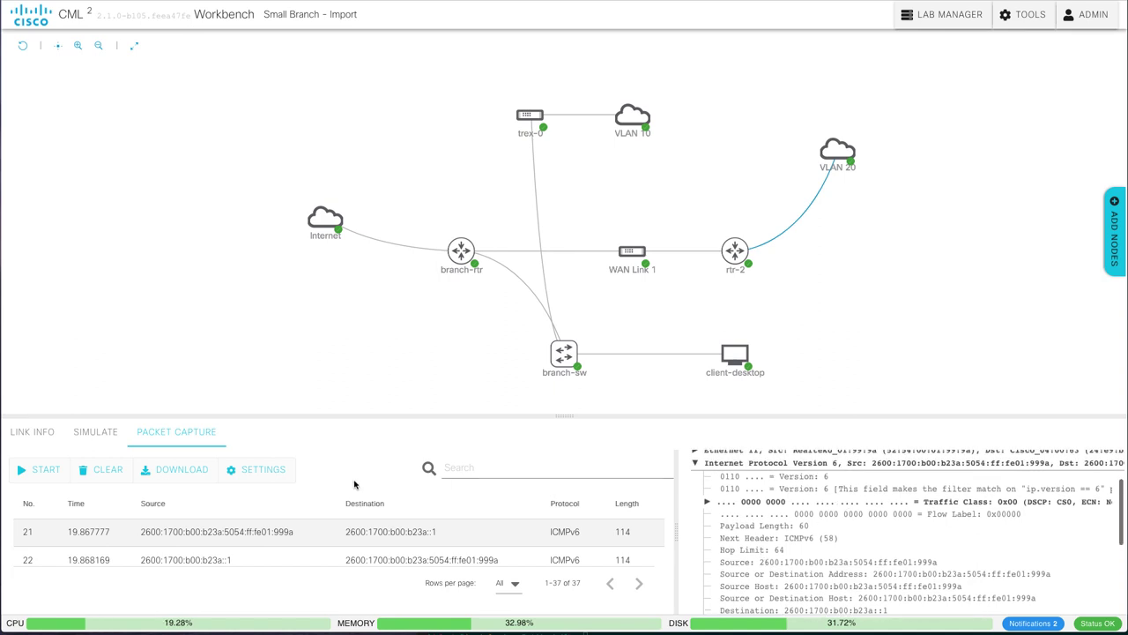
Step: Cancel the pcap download, then review capture settings: max packets 50, max time, BPF filter
{"action": "left_click", "coordinate": [192, 472]}
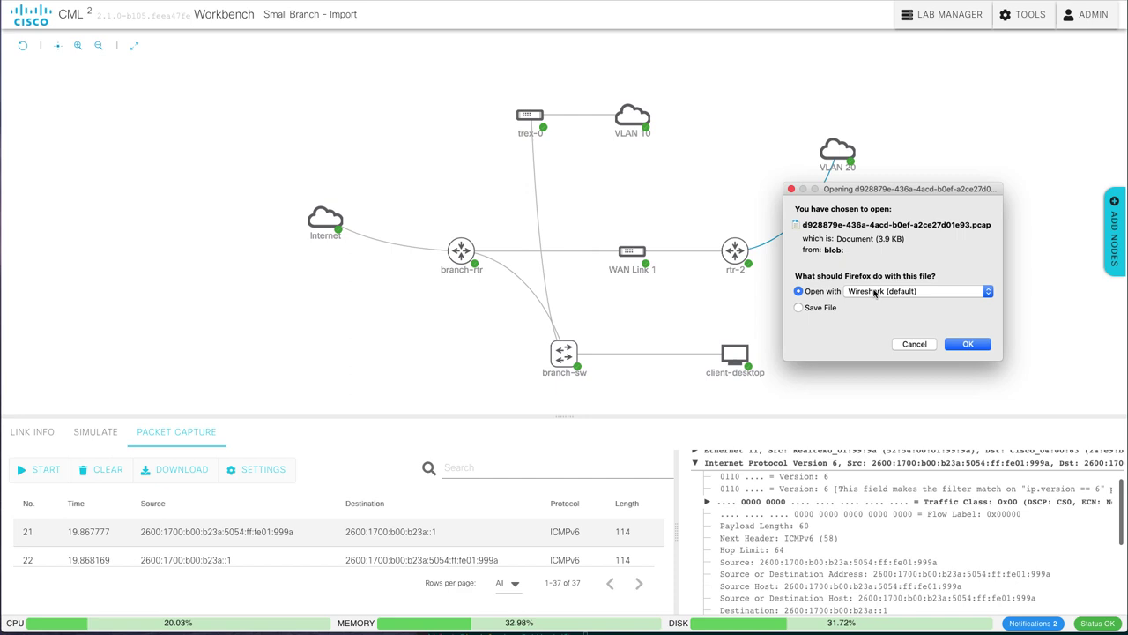
{"action": "left_click", "coordinate": [904, 344]}
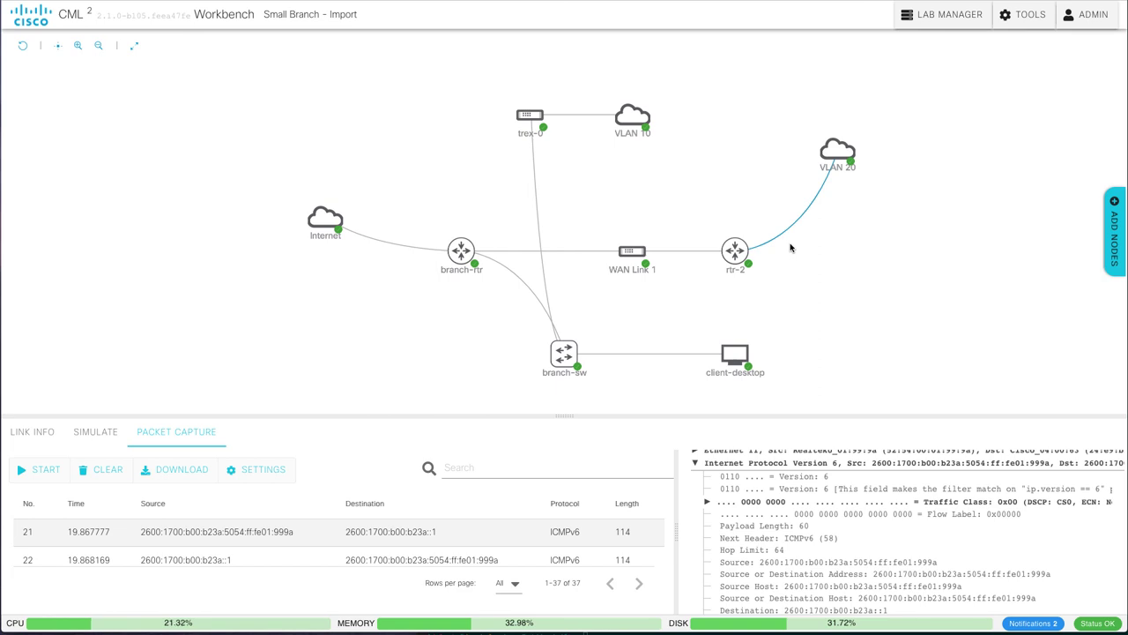
{"action": "left_click", "coordinate": [262, 474]}
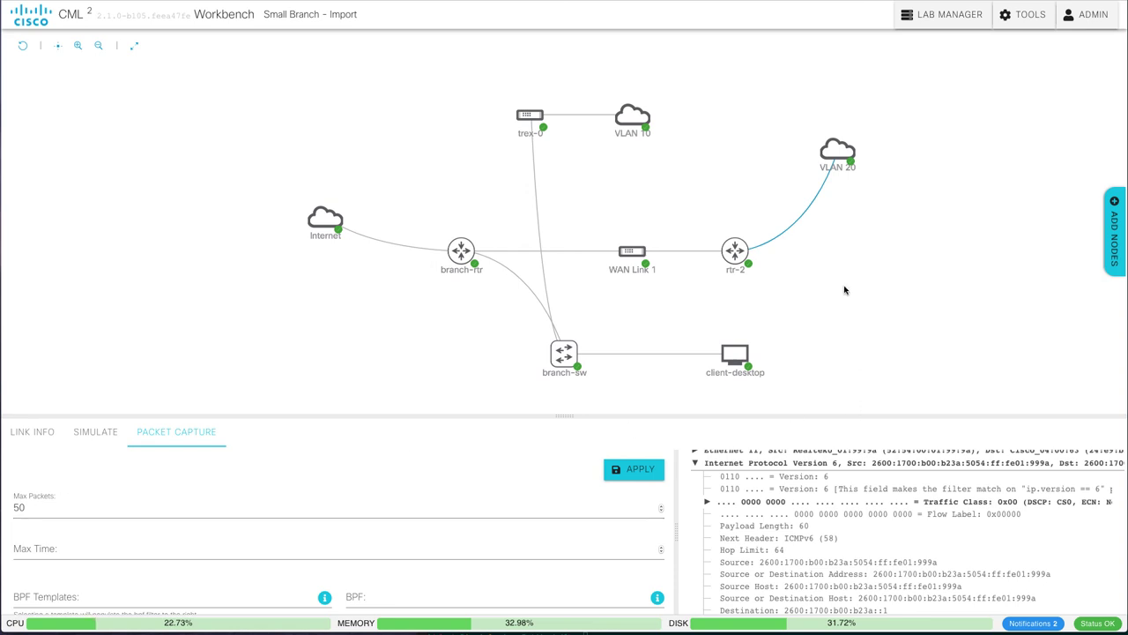
{"action": "mouse_move", "coordinate": [743, 253]}
{"action": "mouse_move", "coordinate": [545, 378]}
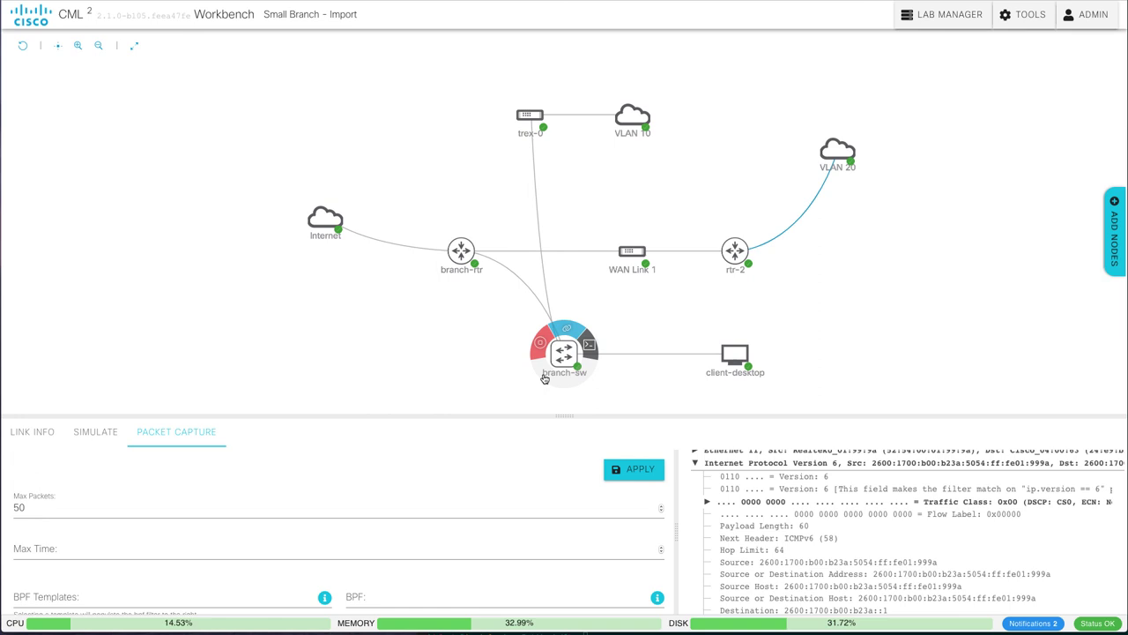
Step: Condition the rtr-2 to VLAN 20 link with 256 kbps bandwidth and 50 ms latency
{"action": "left_click", "coordinate": [95, 442]}
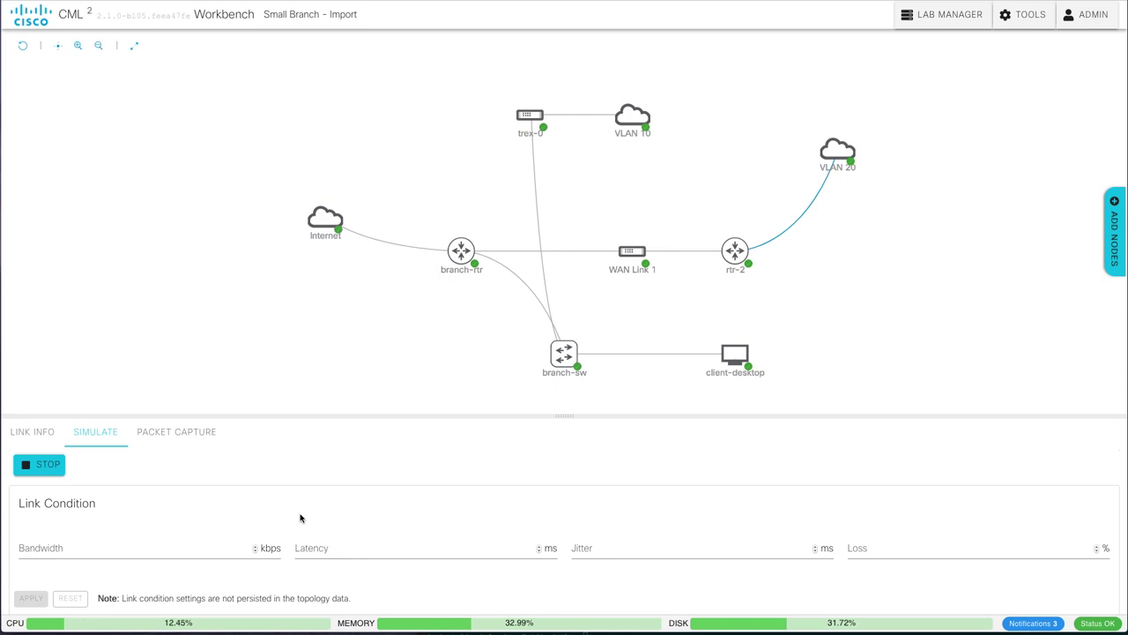
{"action": "mouse_move", "coordinate": [630, 252]}
{"action": "left_click", "coordinate": [122, 541]}
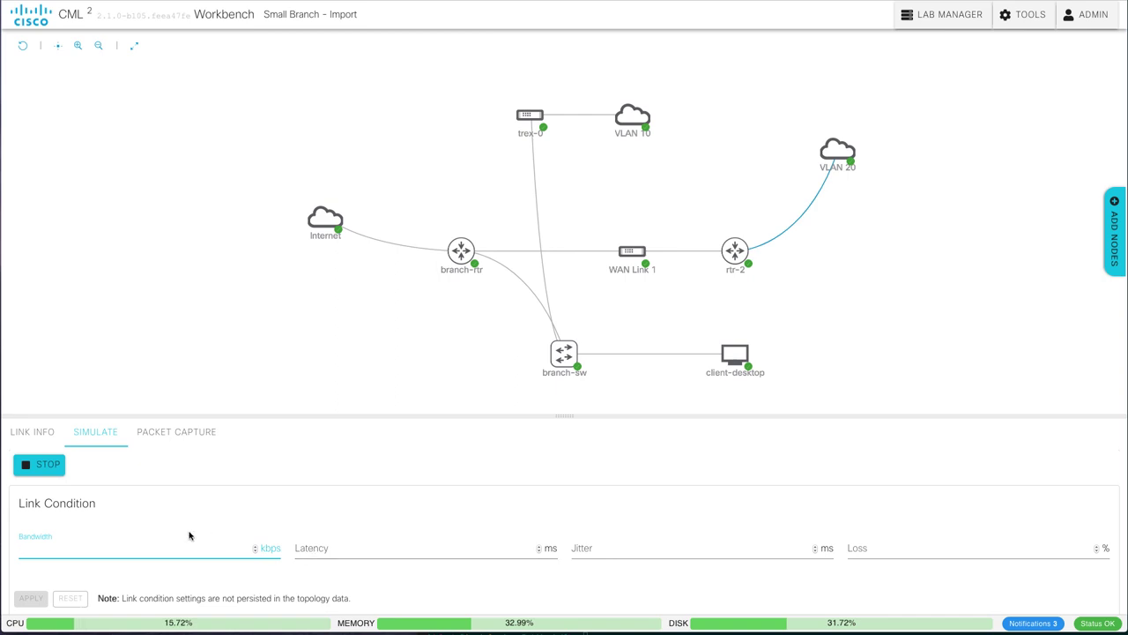
{"action": "type", "text": "256"}
{"action": "left_click", "coordinate": [421, 548]}
{"action": "type", "text": "50"}
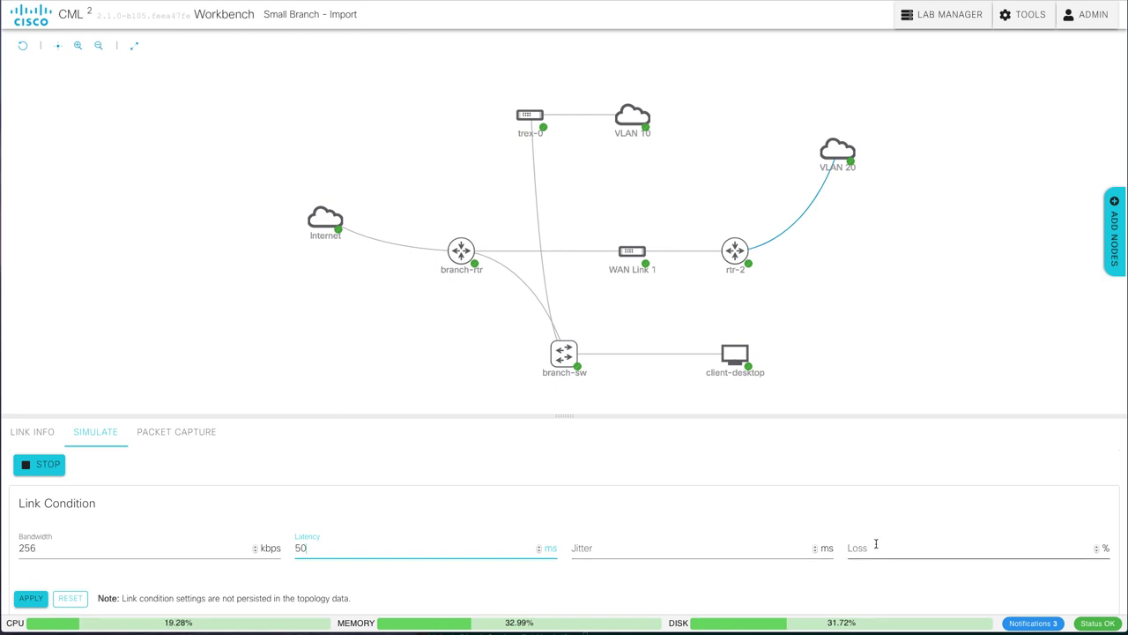
{"action": "left_click", "coordinate": [31, 598]}
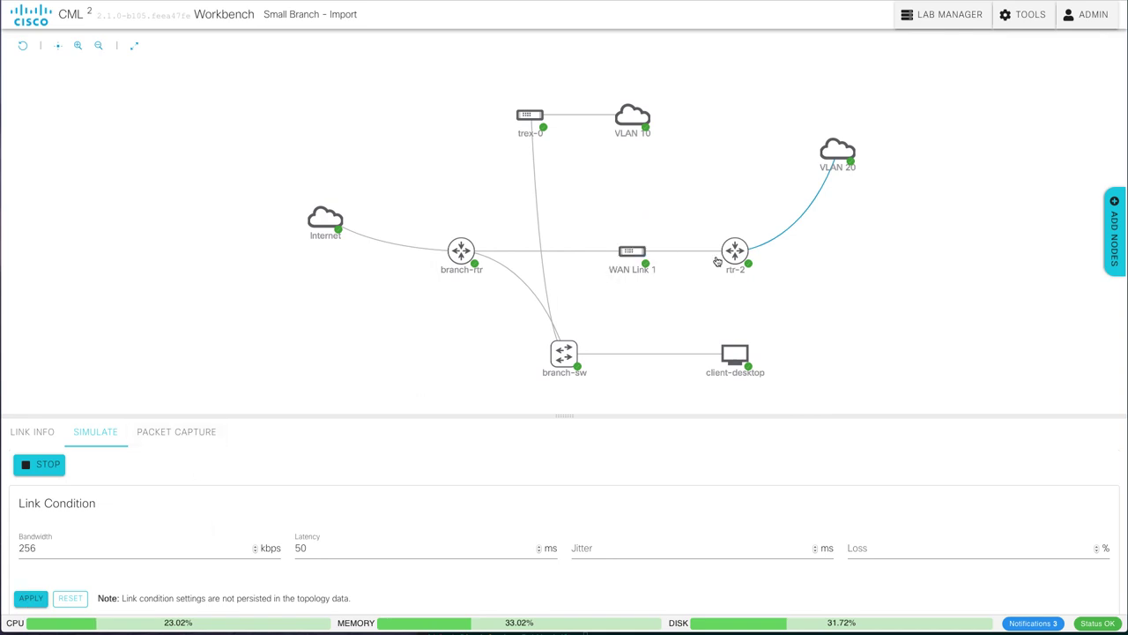
Step: Rerun the ping to 2600:1700:B00:B23A::1 on rtr-2's console, now 85/93/101 ms round-trip
{"action": "left_click", "coordinate": [761, 243]}
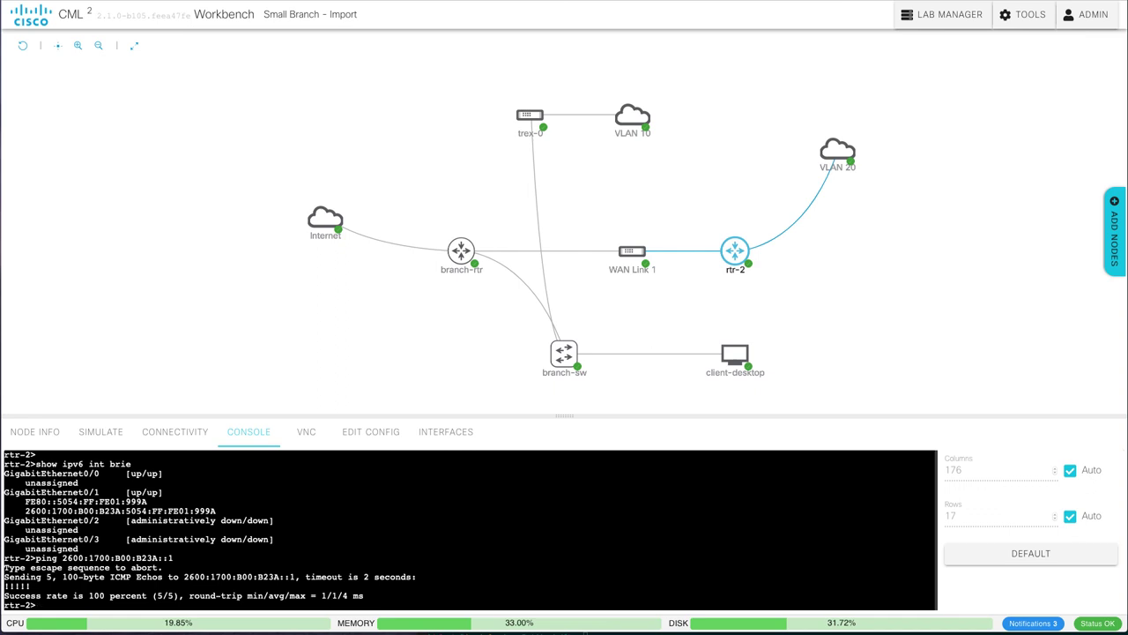
{"action": "key", "text": "Up"}
{"action": "key", "text": "Return"}
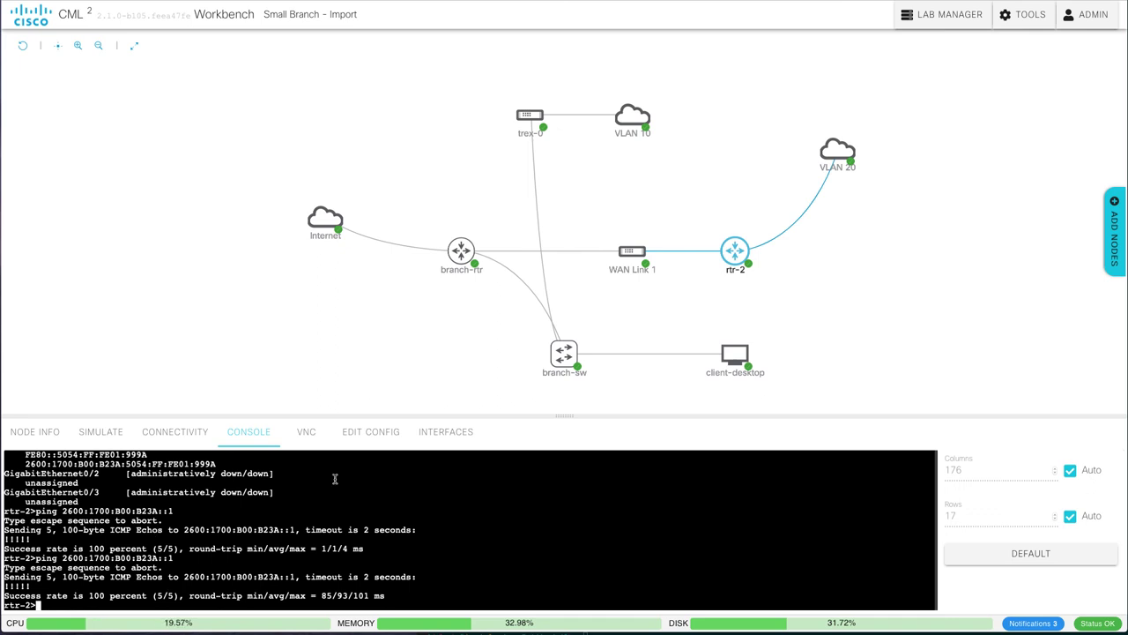
Step: Add a new IOSv router, iosv-0, linked to branch-rtr
{"action": "left_click", "coordinate": [1111, 255]}
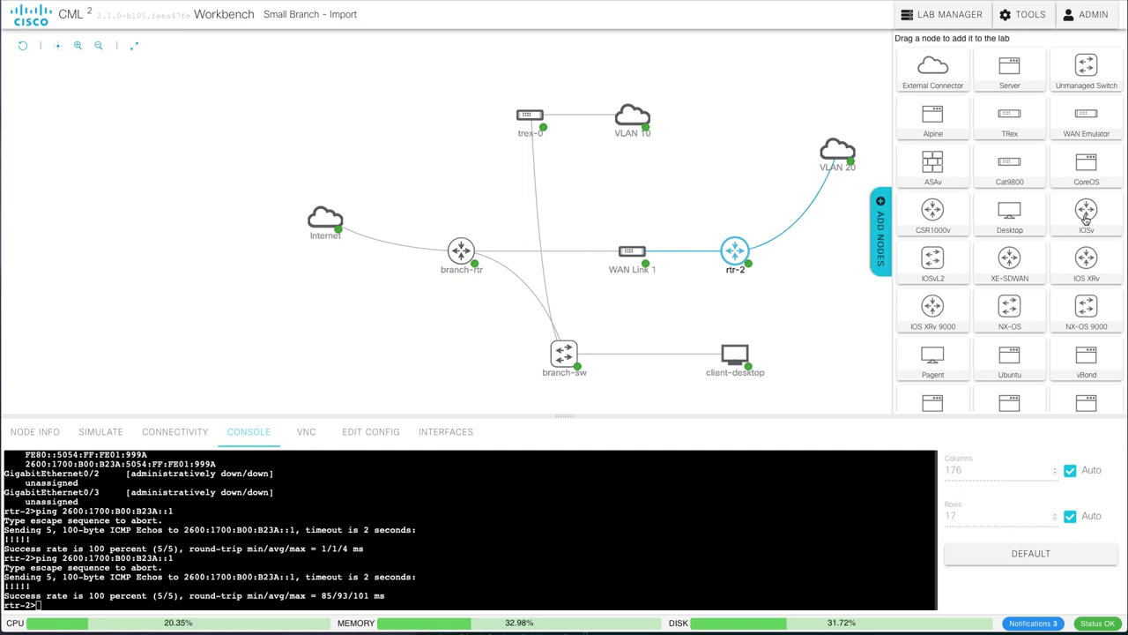
{"action": "left_click_drag", "start_coordinate": [1086, 220], "coordinate": [461, 251]}
{"action": "left_click", "coordinate": [672, 376]}
Step: Give iosv-0 a 50% CPU limit and 512 MiB of RAM
{"action": "left_click", "coordinate": [291, 284]}
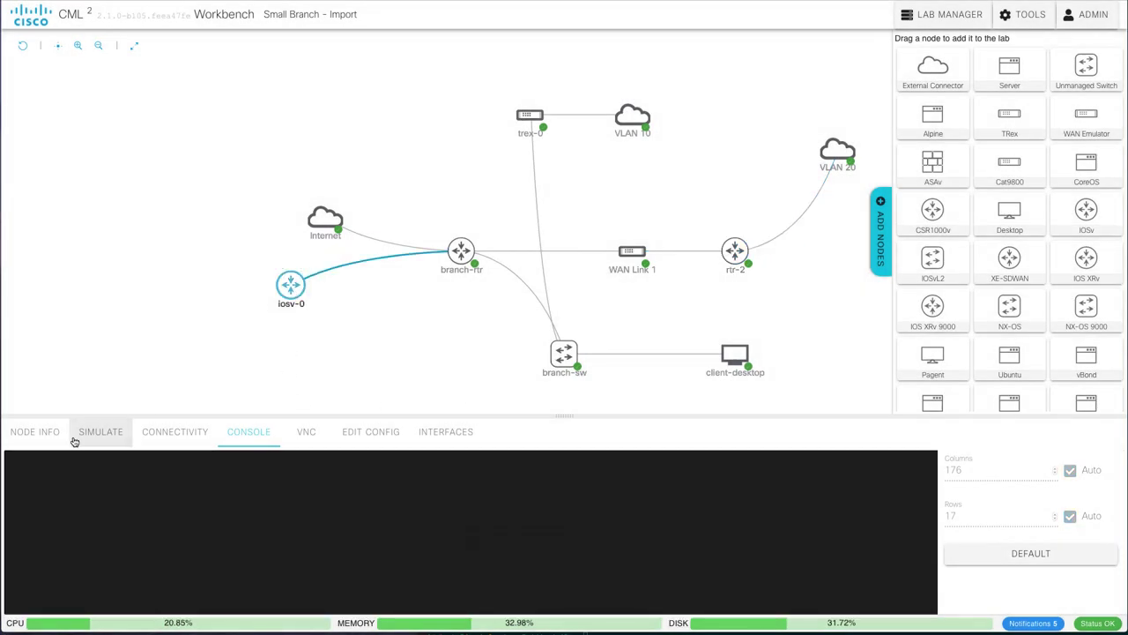
{"action": "left_click", "coordinate": [86, 438]}
{"action": "scroll", "coordinate": [106, 512], "scroll_direction": "down", "scroll_amount": 5}
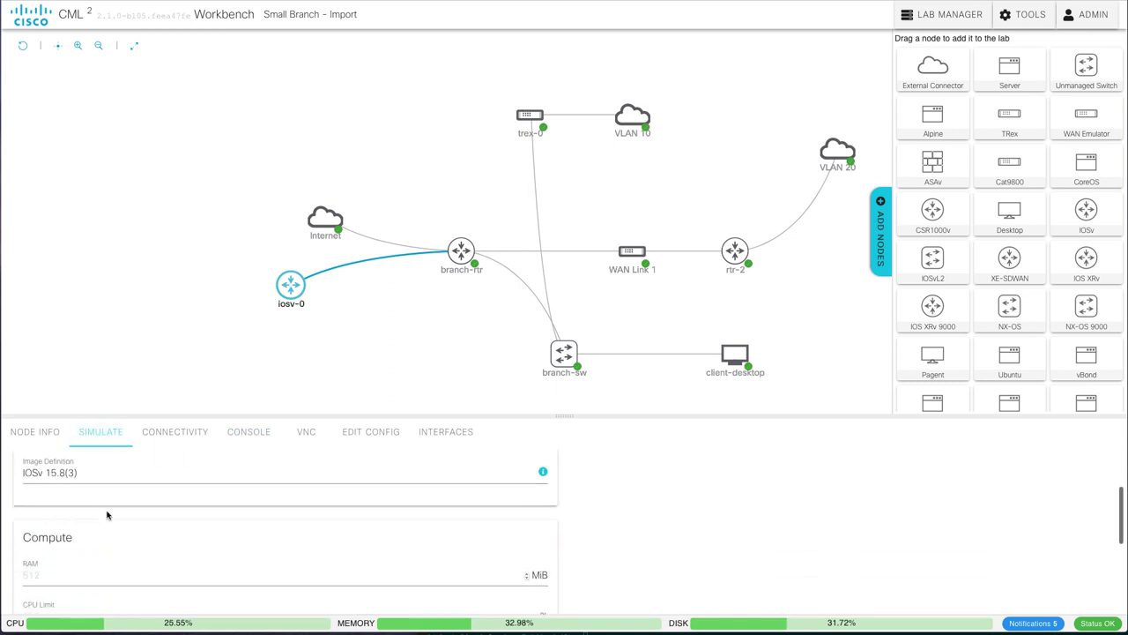
{"action": "scroll", "coordinate": [106, 511], "scroll_direction": "down", "scroll_amount": 1}
{"action": "left_click", "coordinate": [170, 529]}
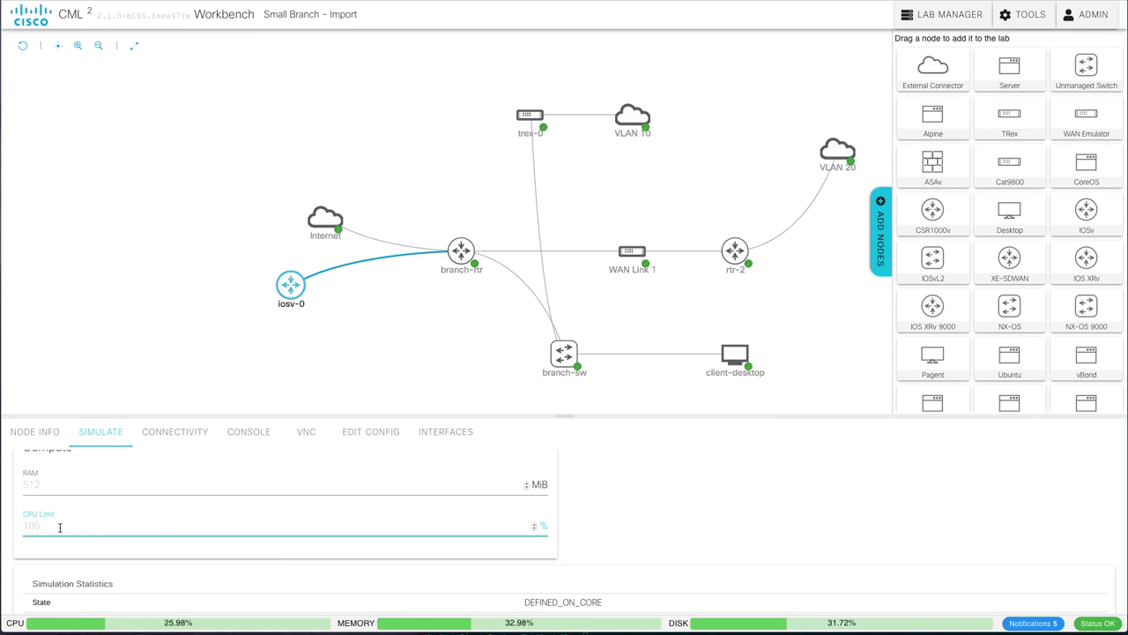
{"action": "type", "text": "50"}
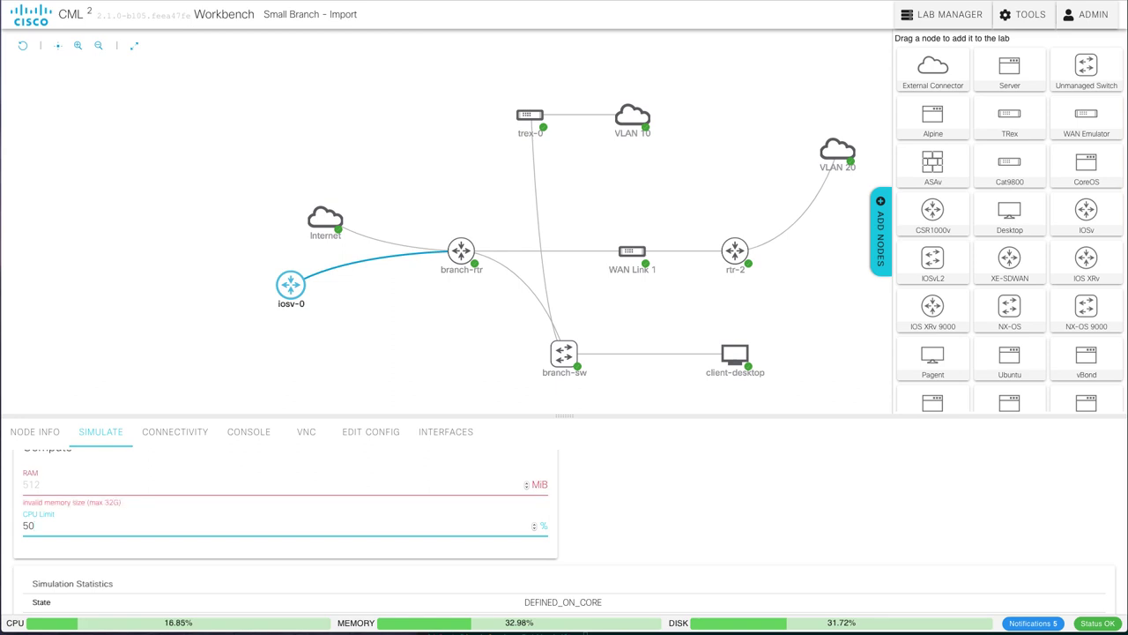
{"action": "left_click", "coordinate": [63, 485]}
{"action": "type", "text": "512"}
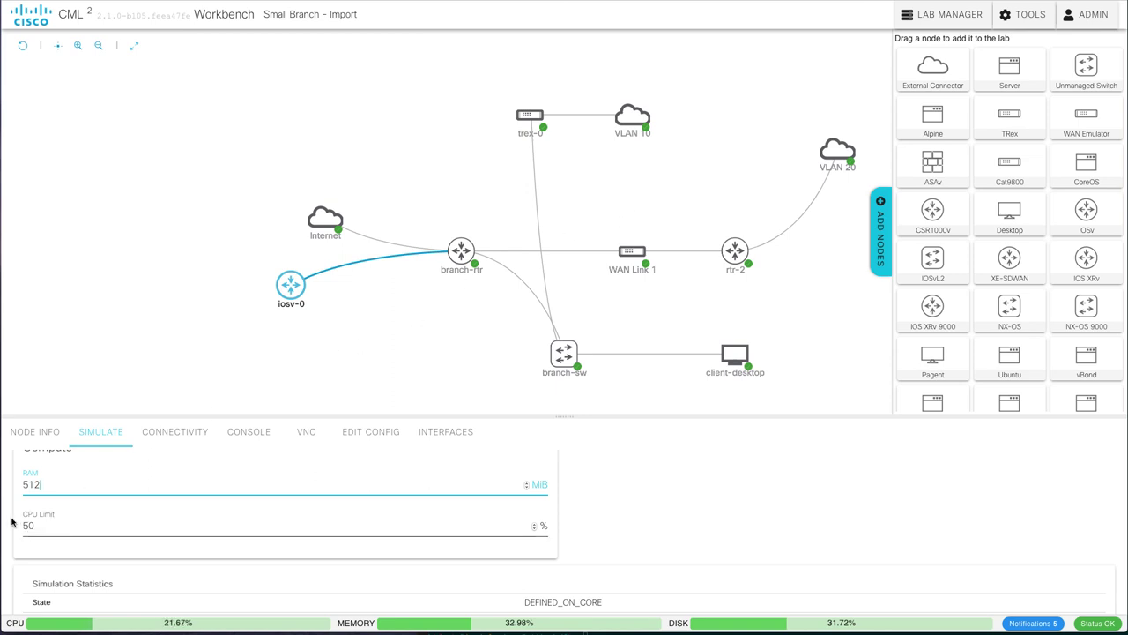
{"action": "mouse_move", "coordinate": [294, 291]}
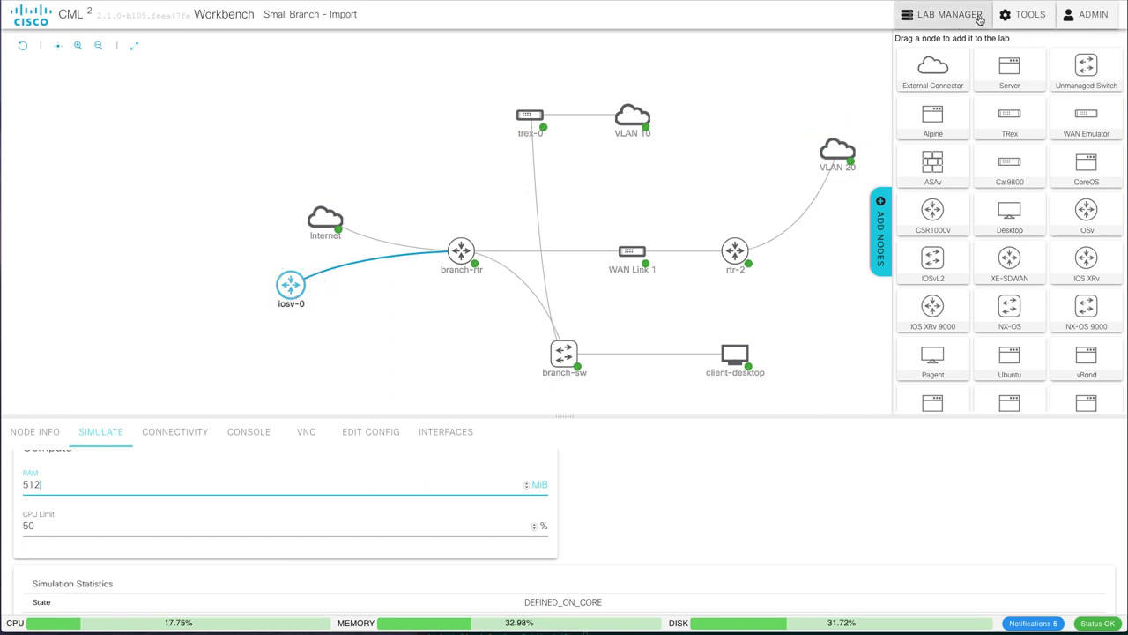
Step: Browse the read-only IOSv node definition under Node and Image Definitions, then return to the catalogue
{"action": "left_click", "coordinate": [1036, 21]}
{"action": "left_click", "coordinate": [1030, 72]}
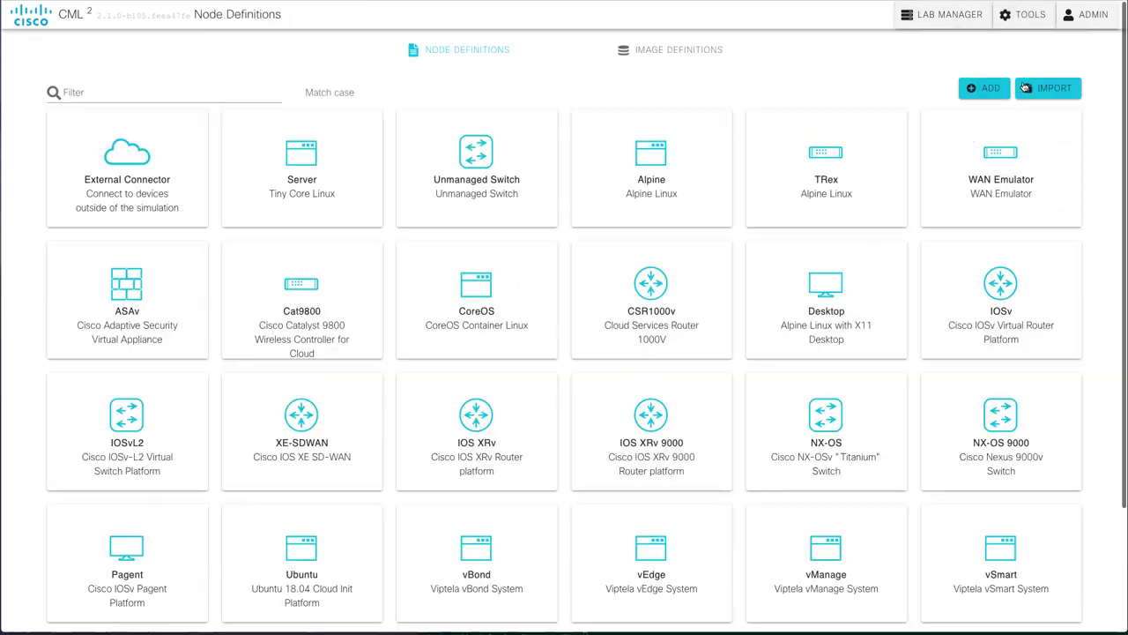
{"action": "left_click", "coordinate": [1003, 291]}
{"action": "scroll", "coordinate": [318, 291], "scroll_direction": "down", "scroll_amount": 5}
{"action": "scroll", "coordinate": [317, 292], "scroll_direction": "down", "scroll_amount": 5}
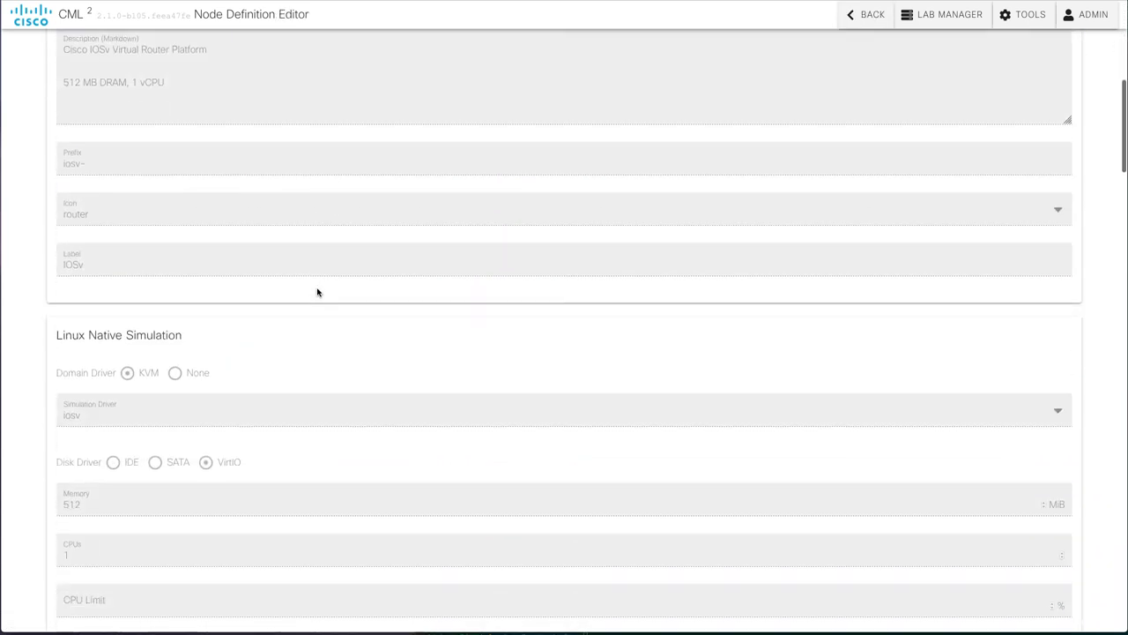
{"action": "scroll", "coordinate": [318, 292], "scroll_direction": "down", "scroll_amount": 1}
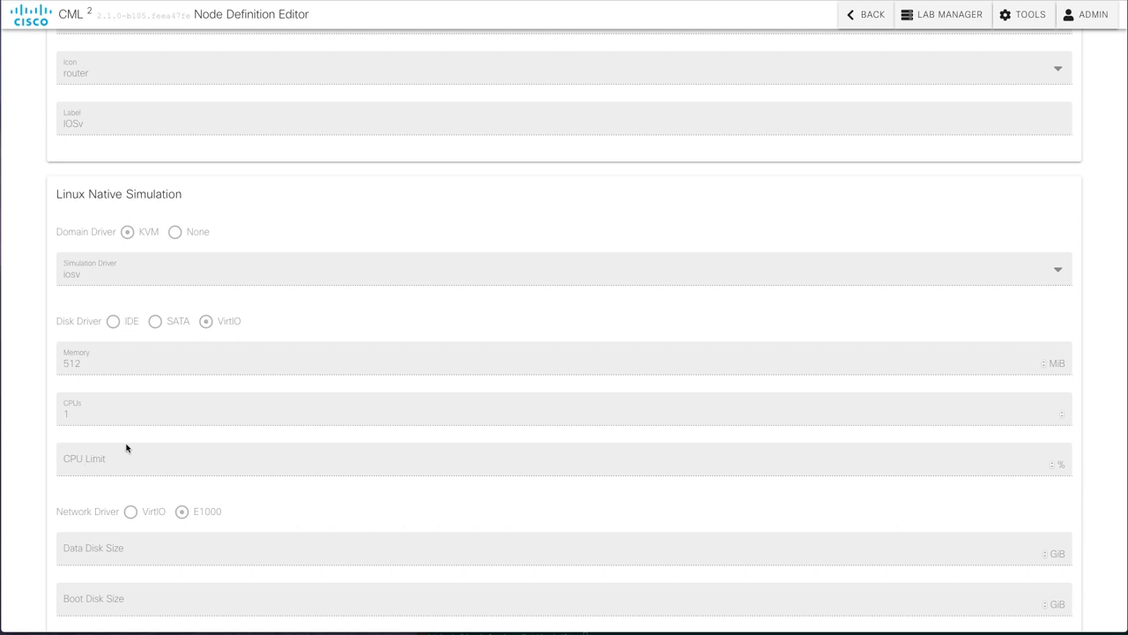
{"action": "scroll", "coordinate": [340, 381], "scroll_direction": "up", "scroll_amount": 10}
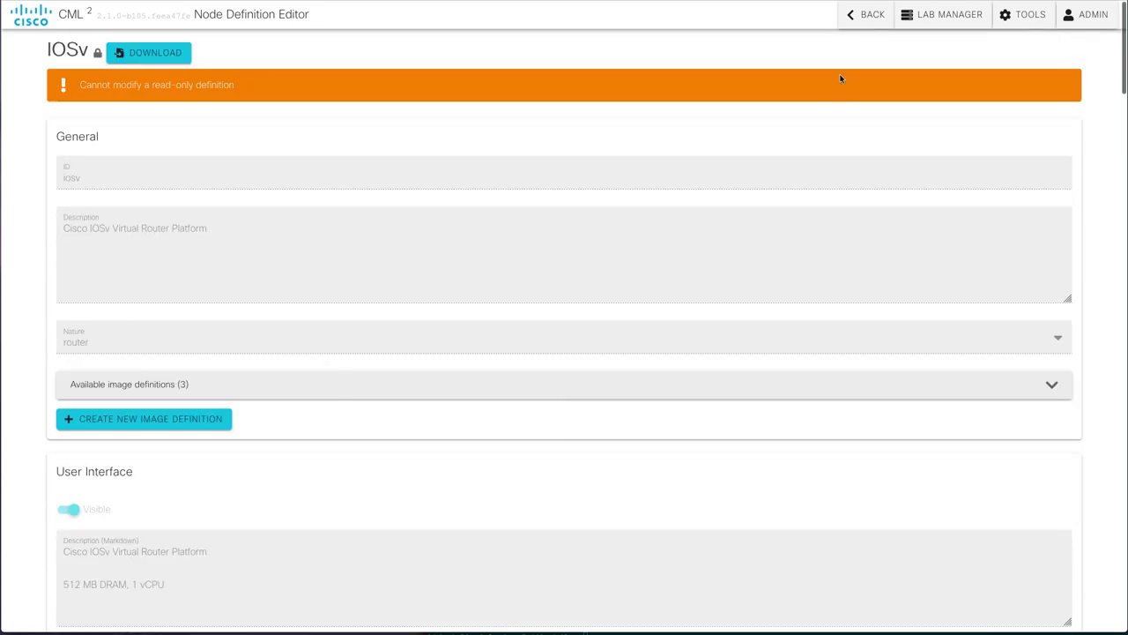
{"action": "left_click", "coordinate": [844, 15]}
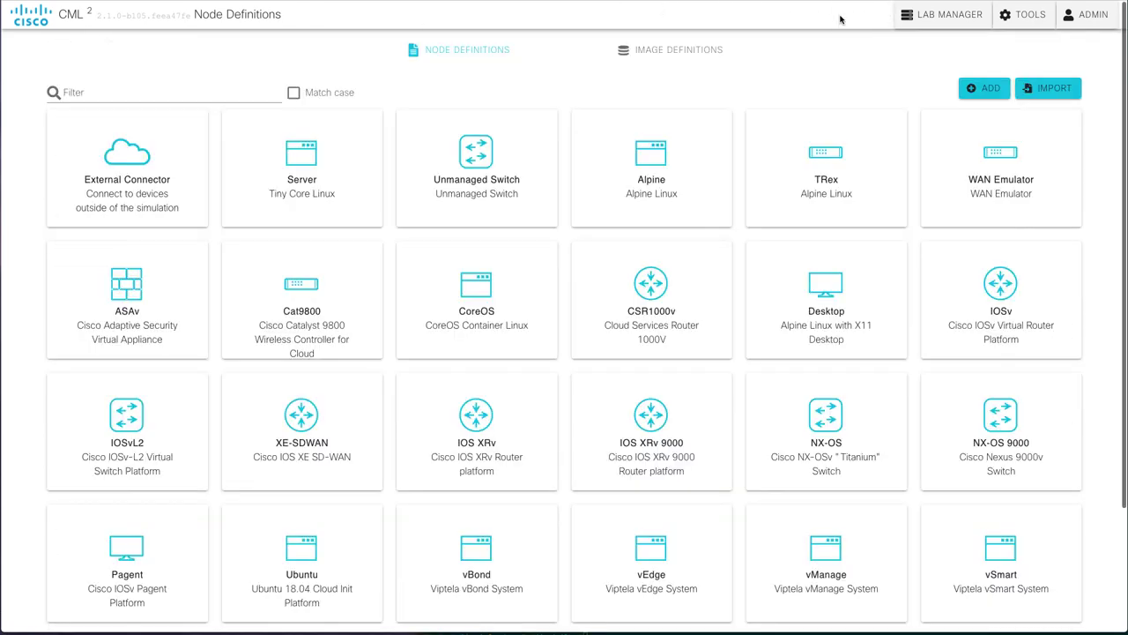
Step: Open the IOSv 15.6(3)M image definition and focus its blank CPU Limit field
{"action": "left_click", "coordinate": [676, 50]}
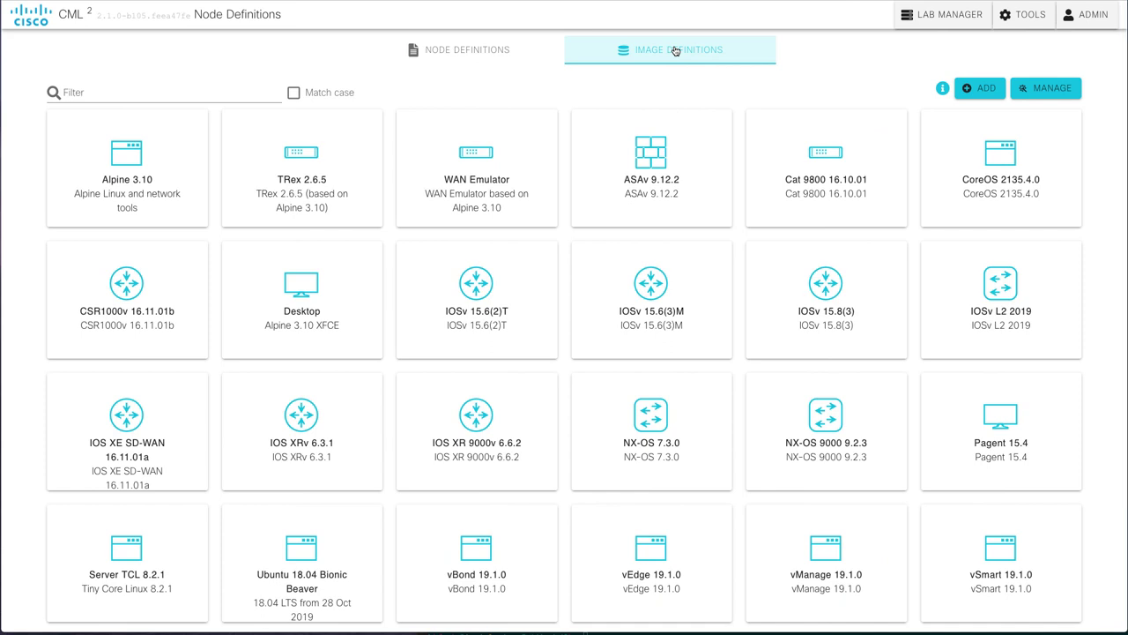
{"action": "left_click", "coordinate": [652, 302]}
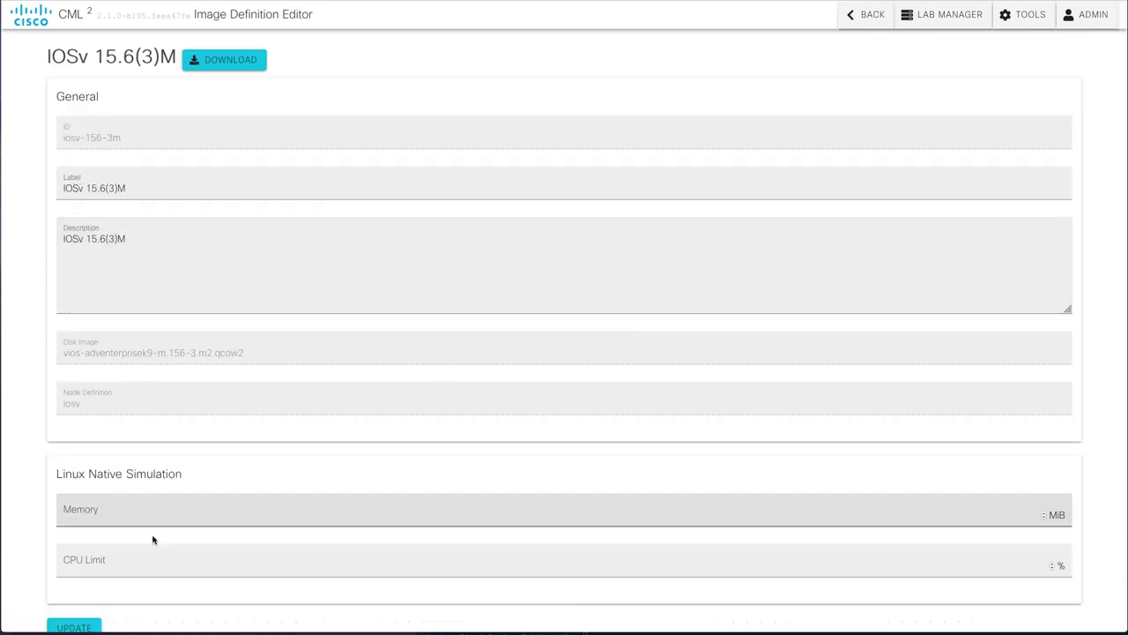
{"action": "right_click", "coordinate": [136, 565]}
{"action": "left_click", "coordinate": [108, 564]}
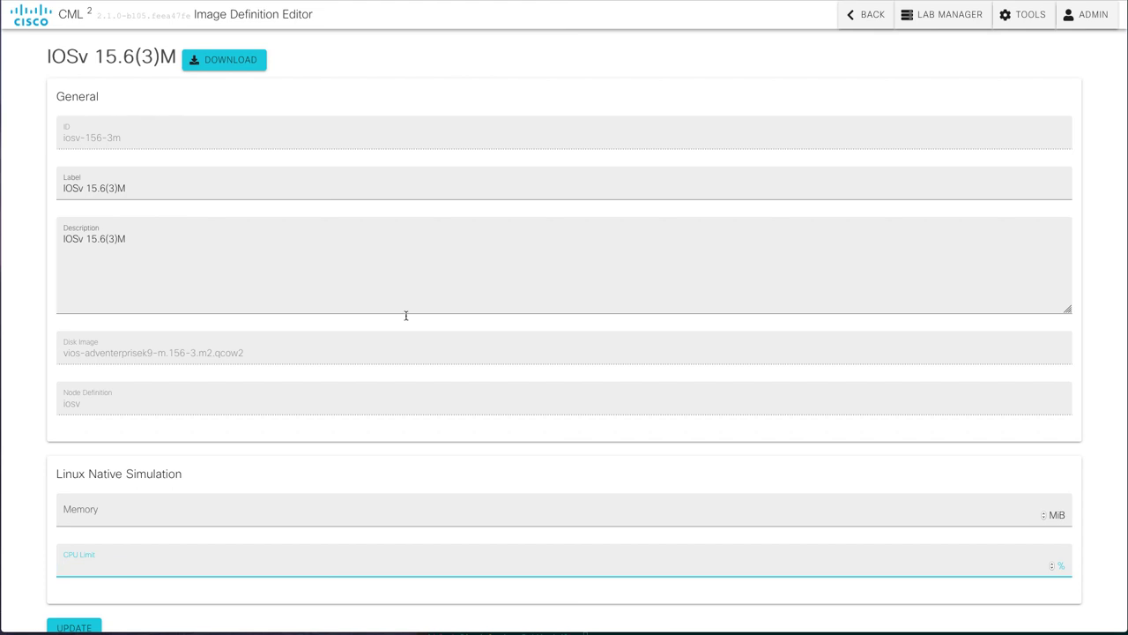
Step: Return to the Lab Dashboard through LAB MANAGER
{"action": "left_click", "coordinate": [934, 22]}
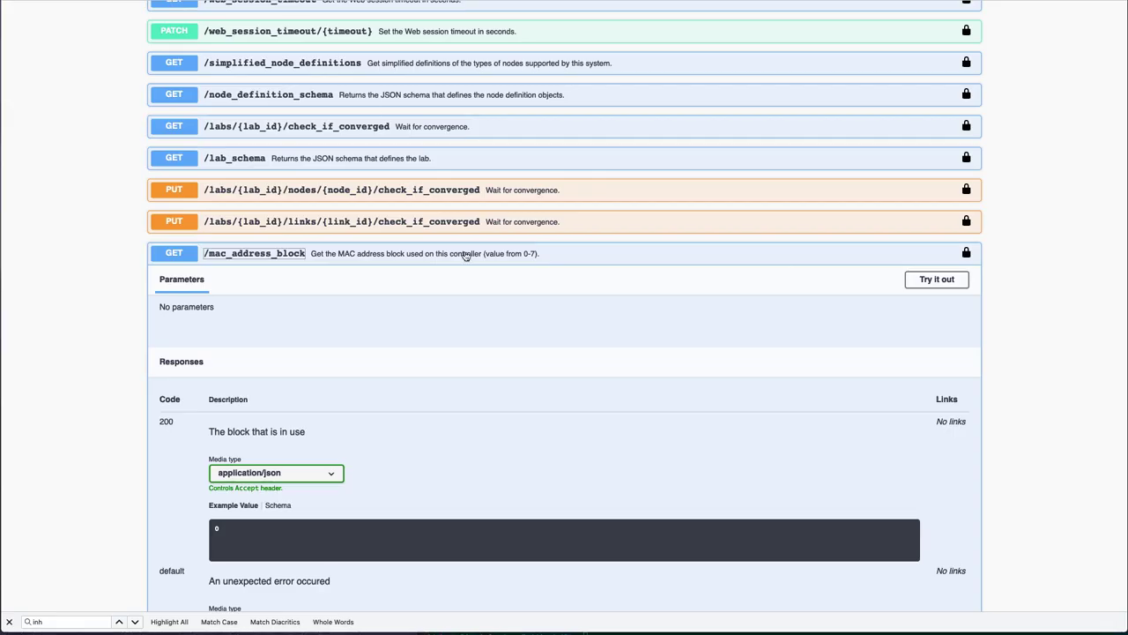
Step: Scroll the Swagger docs to the Links endpoints and collapse the Modify link condition endpoint
{"action": "scroll", "coordinate": [465, 255], "scroll_direction": "up", "scroll_amount": 20}
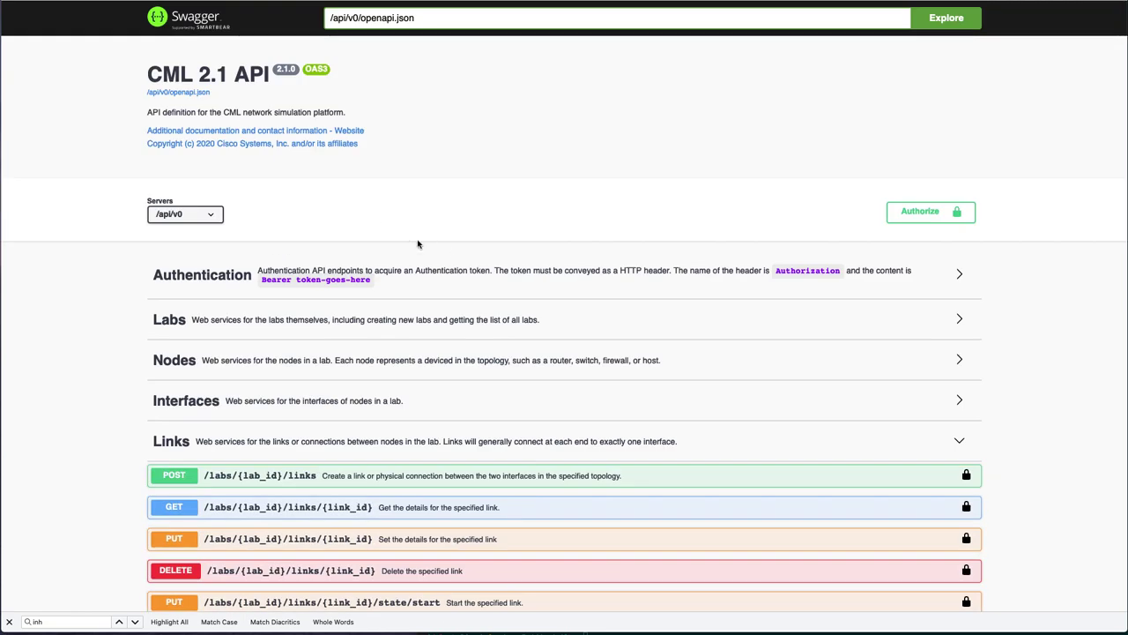
{"action": "scroll", "coordinate": [418, 244], "scroll_direction": "down", "scroll_amount": 2}
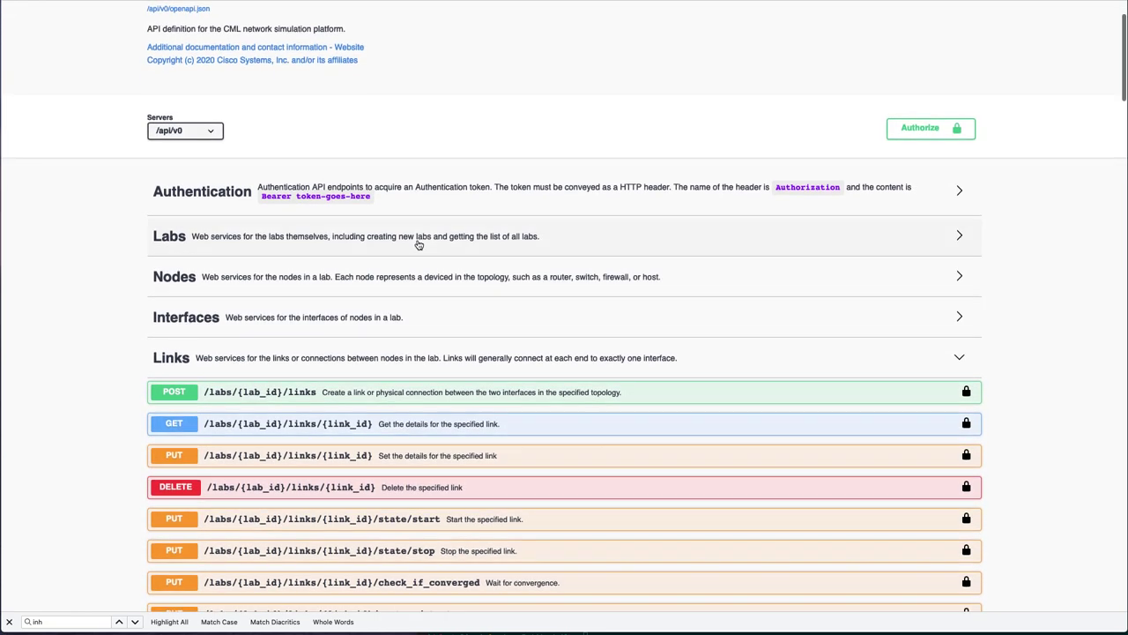
{"action": "scroll", "coordinate": [418, 245], "scroll_direction": "down", "scroll_amount": 3}
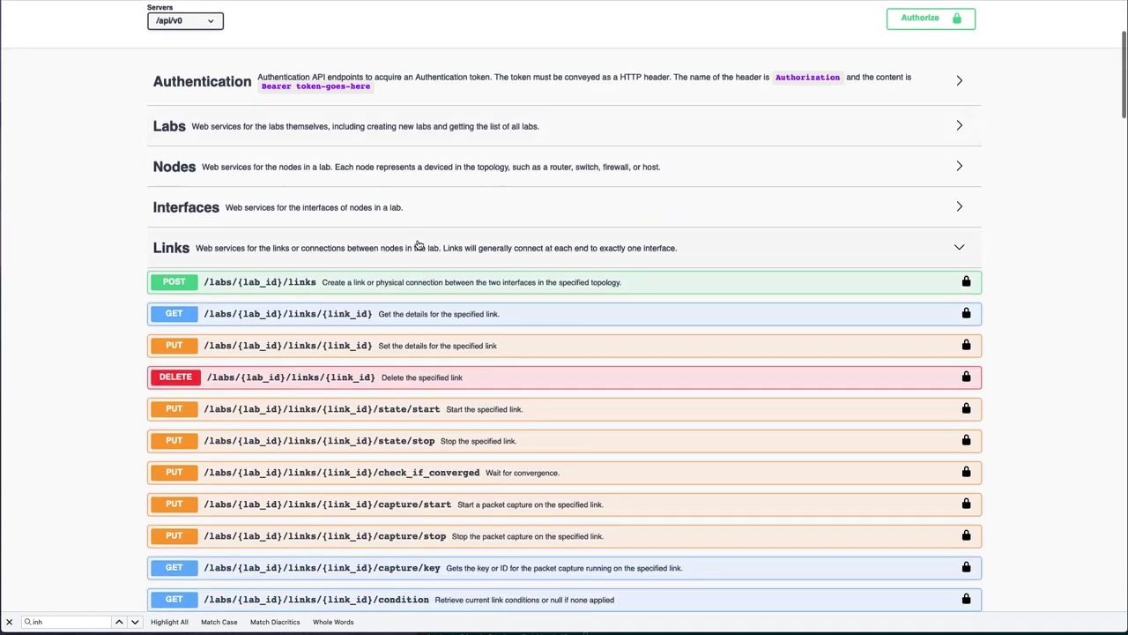
{"action": "scroll", "coordinate": [418, 244], "scroll_direction": "down", "scroll_amount": 6}
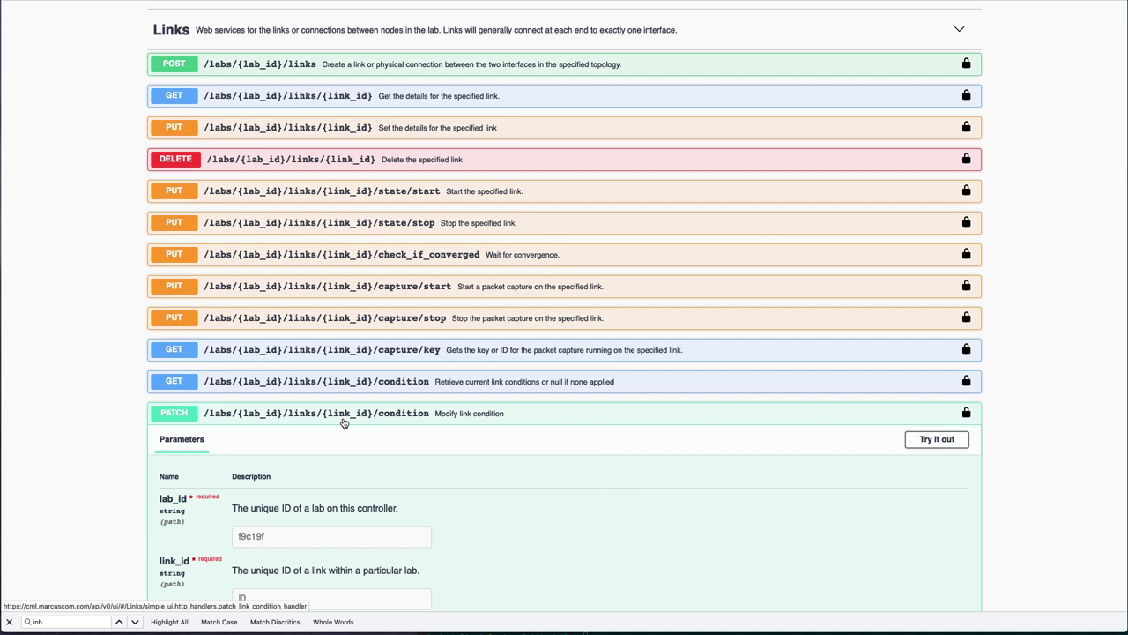
{"action": "scroll", "coordinate": [344, 423], "scroll_direction": "down", "scroll_amount": 1}
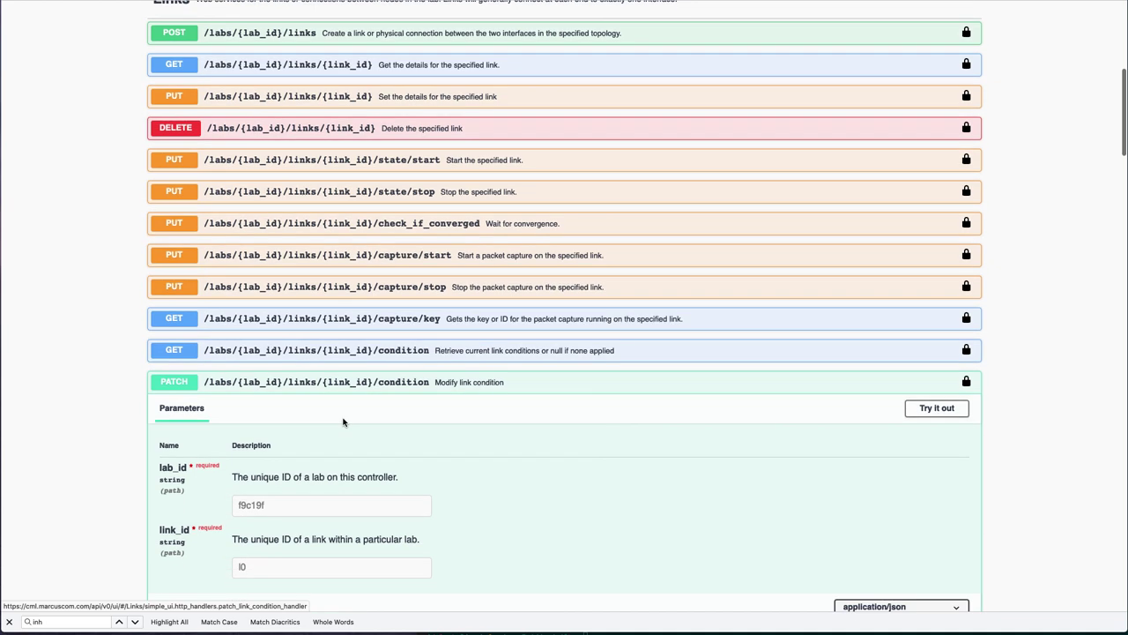
{"action": "left_click", "coordinate": [337, 392]}
Step: Collapse the System endpoints and expand Licensing to scroll through its endpoints
{"action": "scroll", "coordinate": [338, 392], "scroll_direction": "down", "scroll_amount": 3}
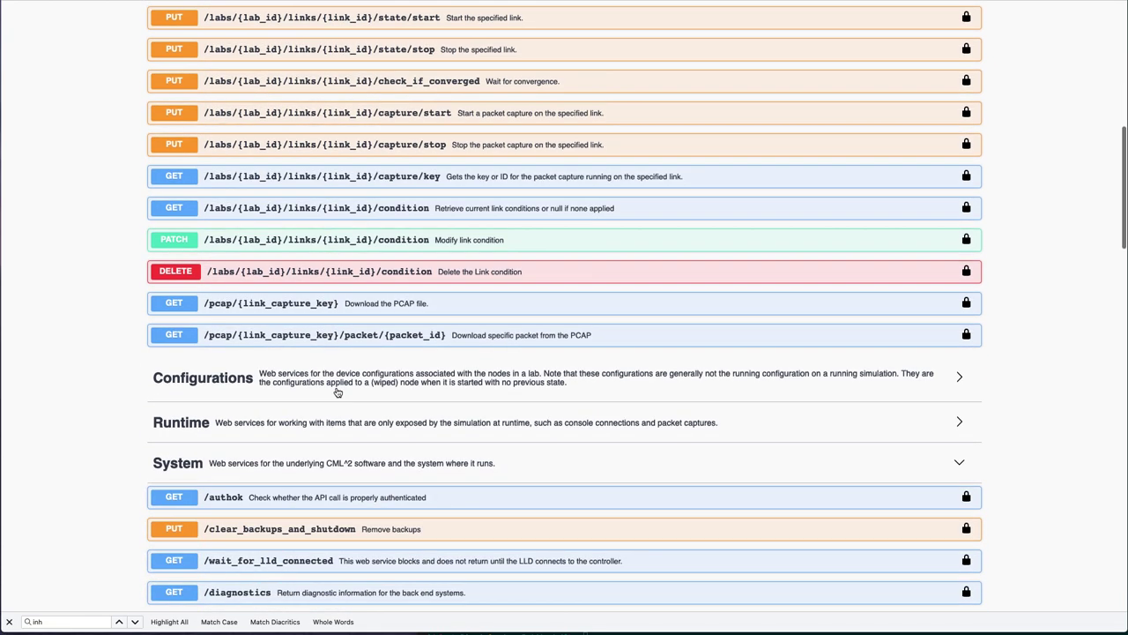
{"action": "scroll", "coordinate": [262, 473], "scroll_direction": "down", "scroll_amount": 4}
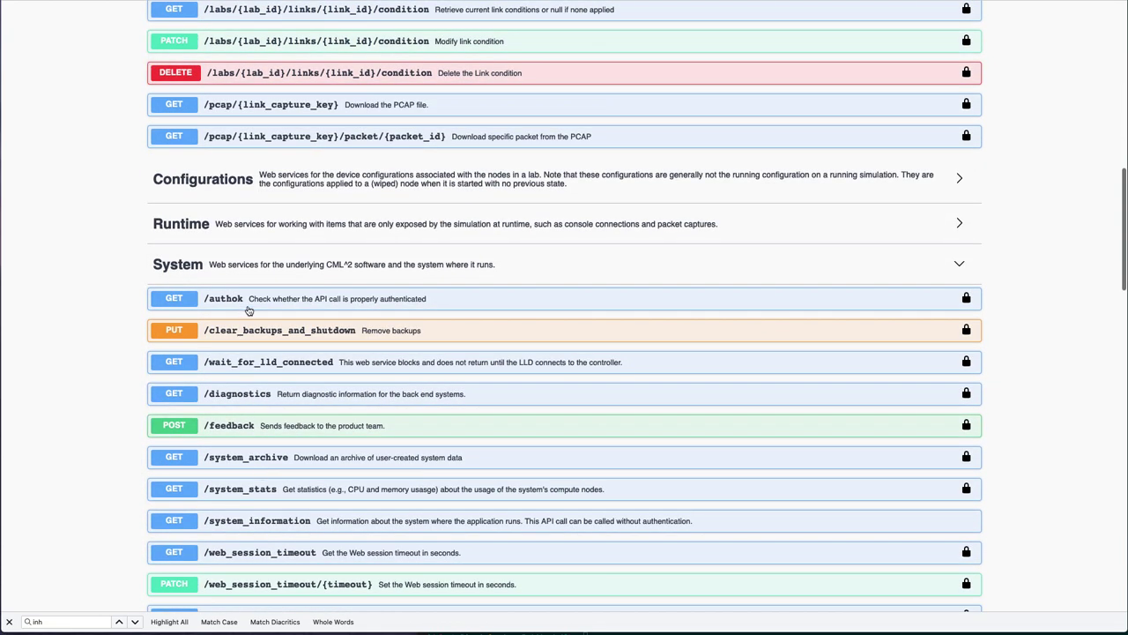
{"action": "left_click", "coordinate": [250, 274]}
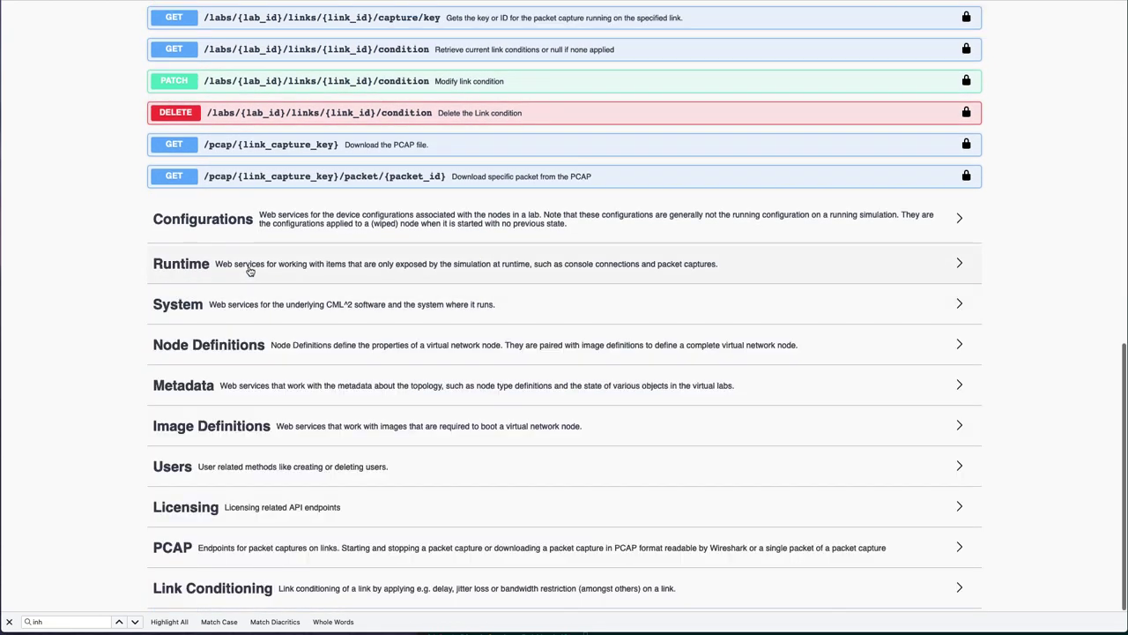
{"action": "left_click", "coordinate": [243, 513]}
{"action": "scroll", "coordinate": [242, 513], "scroll_direction": "down", "scroll_amount": 5}
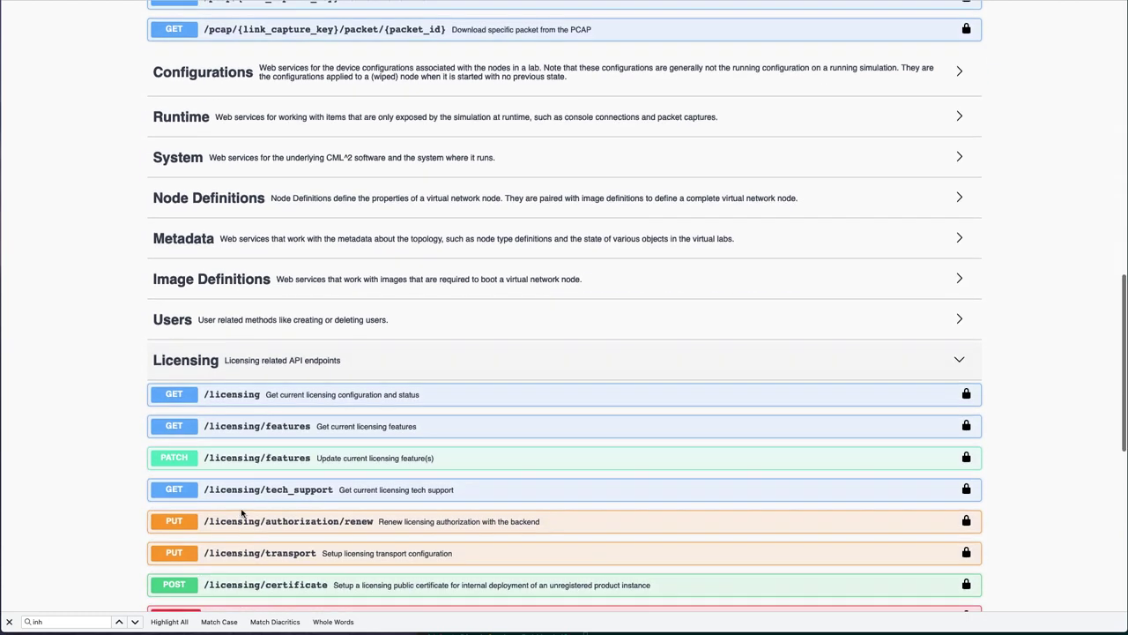
{"action": "scroll", "coordinate": [243, 513], "scroll_direction": "down", "scroll_amount": 3}
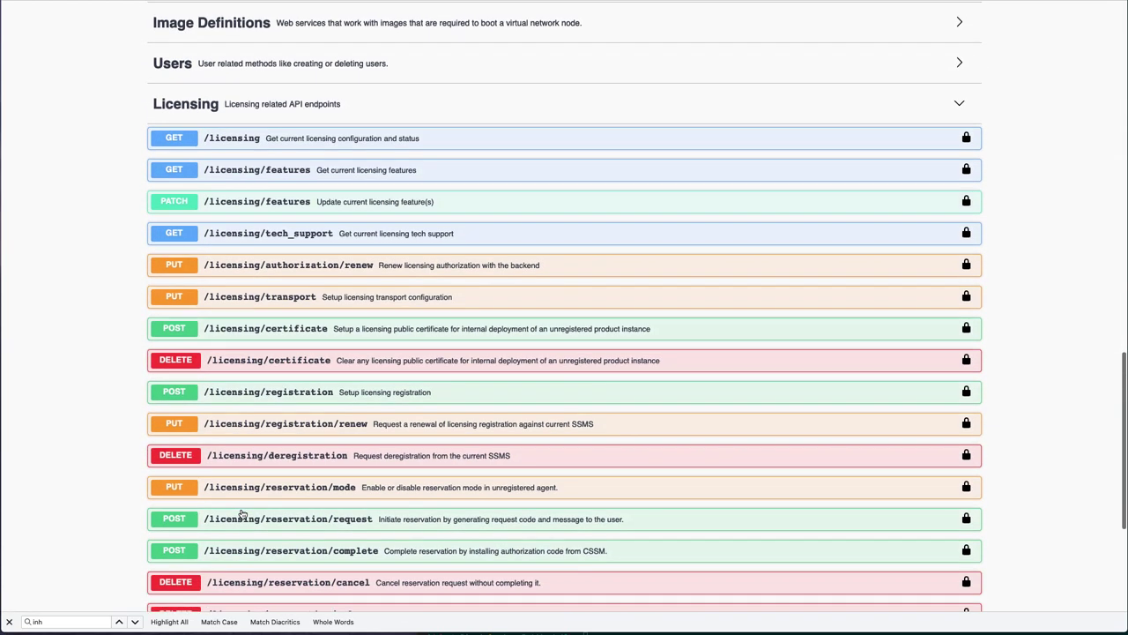
{"action": "scroll", "coordinate": [243, 513], "scroll_direction": "down", "scroll_amount": 1}
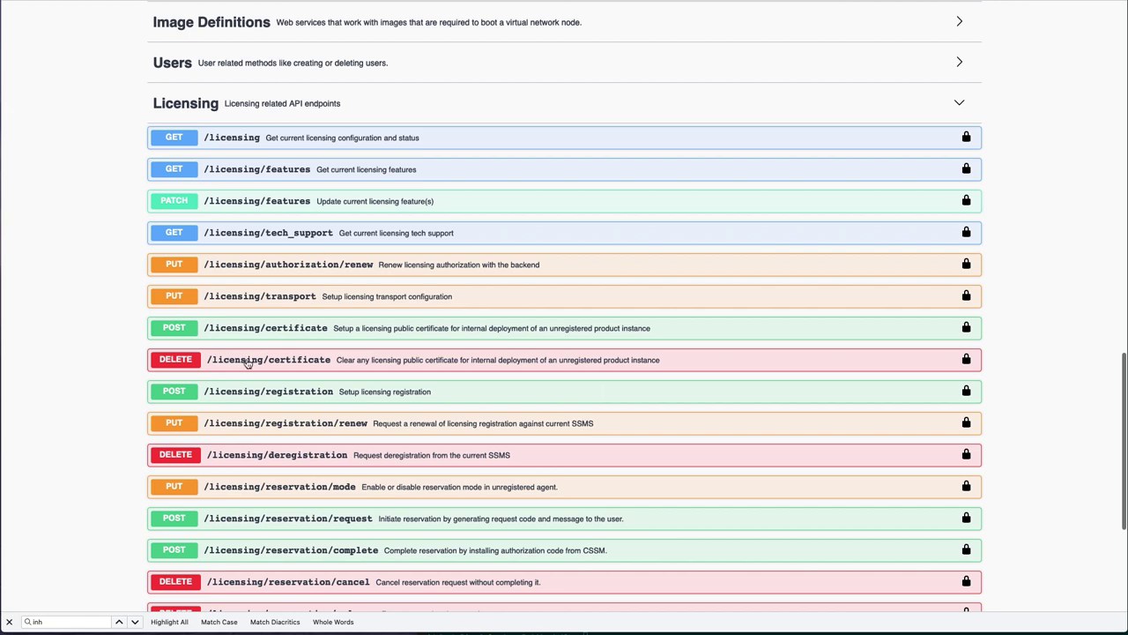
{"action": "scroll", "coordinate": [307, 540], "scroll_direction": "down", "scroll_amount": 2}
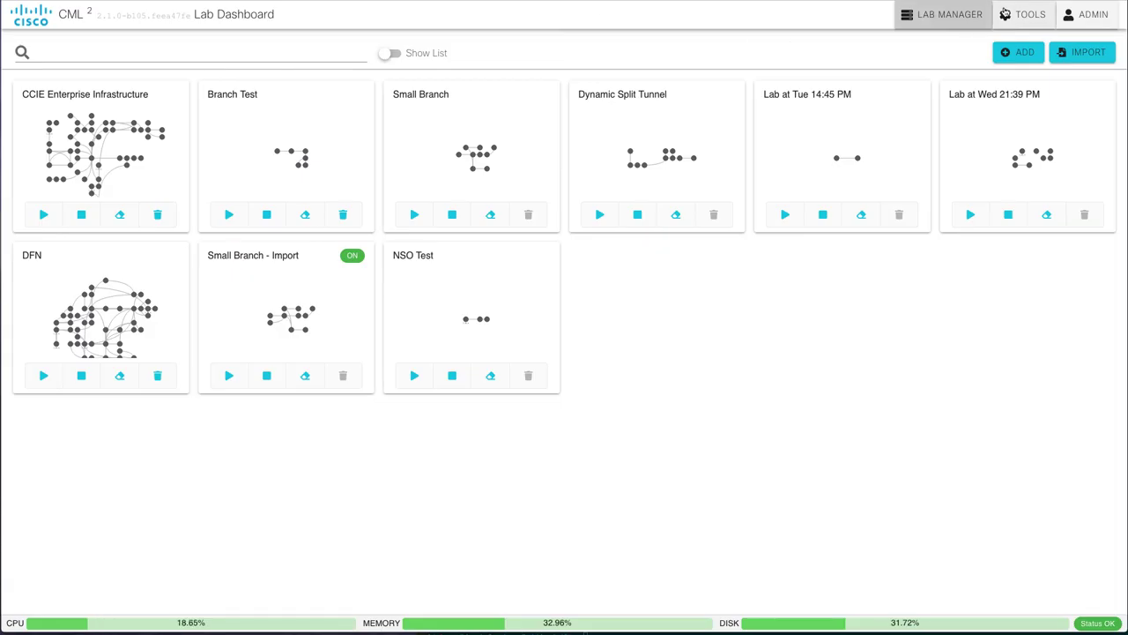
Step: Open the Client Library documentation from TOOLS and scroll to its Download section
{"action": "left_click", "coordinate": [1010, 14]}
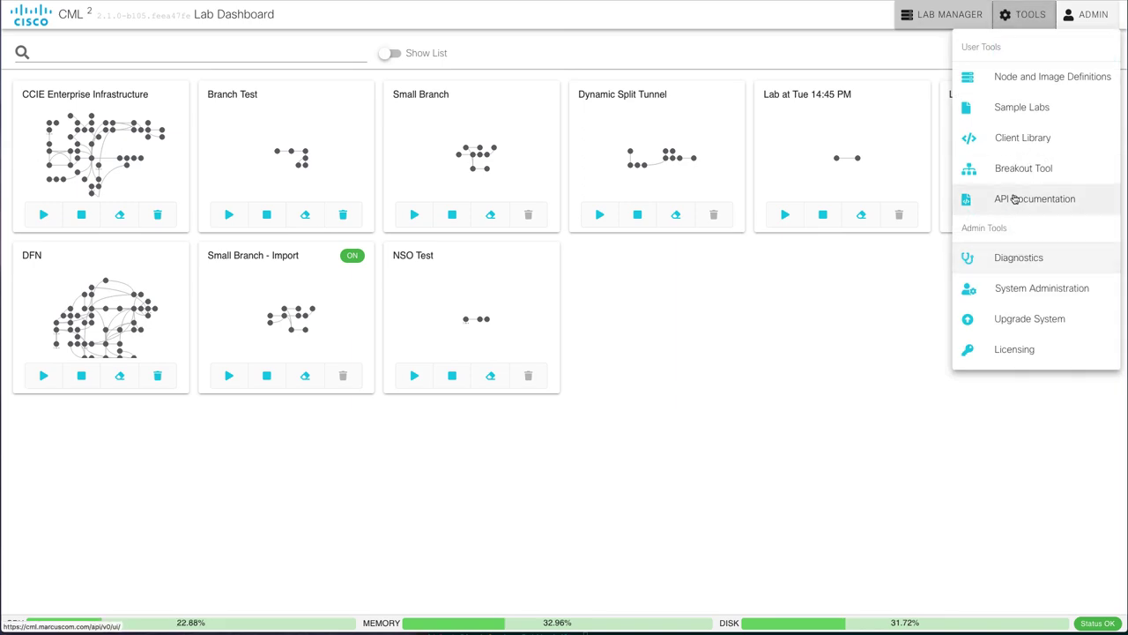
{"action": "left_click", "coordinate": [1018, 147]}
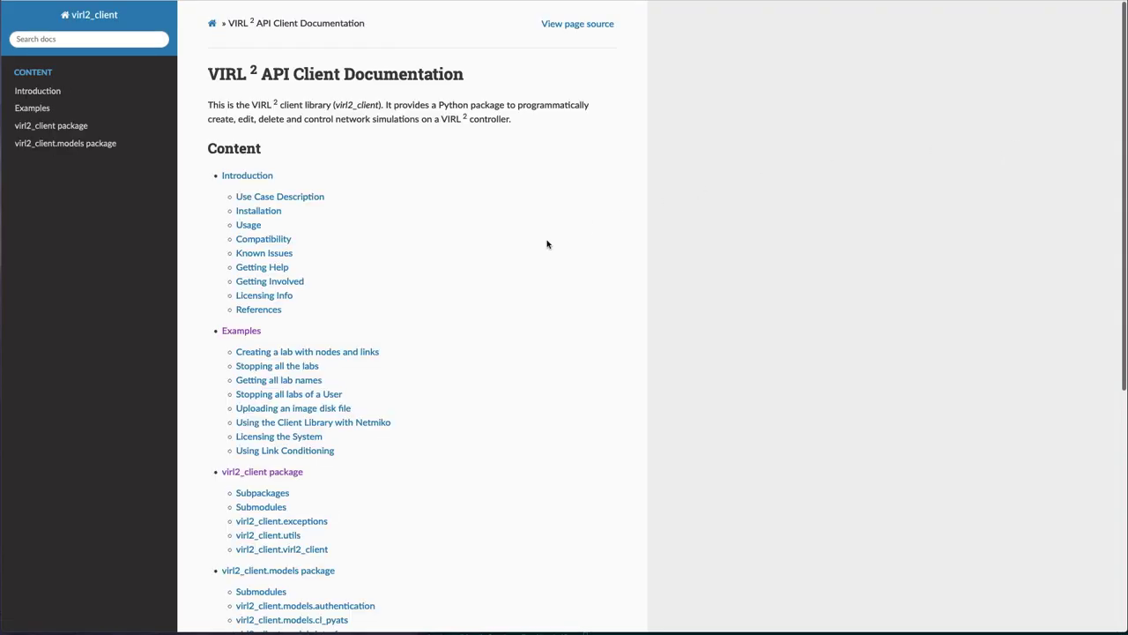
{"action": "scroll", "coordinate": [384, 263], "scroll_direction": "down", "scroll_amount": 1}
{"action": "scroll", "coordinate": [384, 263], "scroll_direction": "down", "scroll_amount": 5}
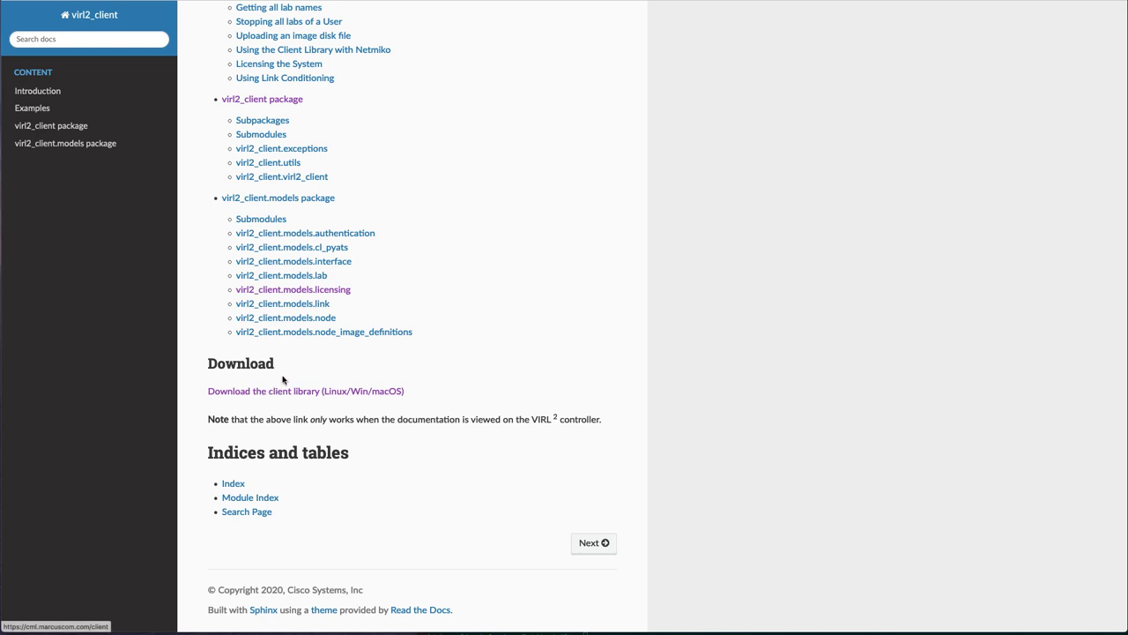
{"action": "scroll", "coordinate": [283, 379], "scroll_direction": "down", "scroll_amount": 1}
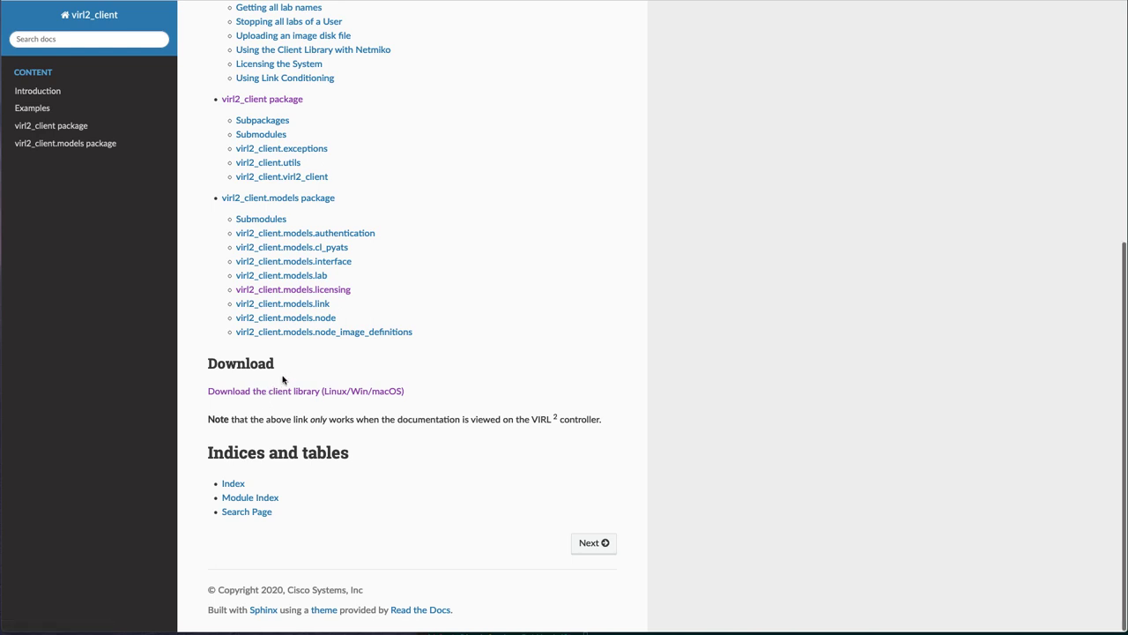
Step: Read through the Examples page, past the licensing sample, to the Using Link Conditioning code
{"action": "left_click", "coordinate": [35, 110]}
{"action": "scroll", "coordinate": [326, 231], "scroll_direction": "down", "scroll_amount": 10}
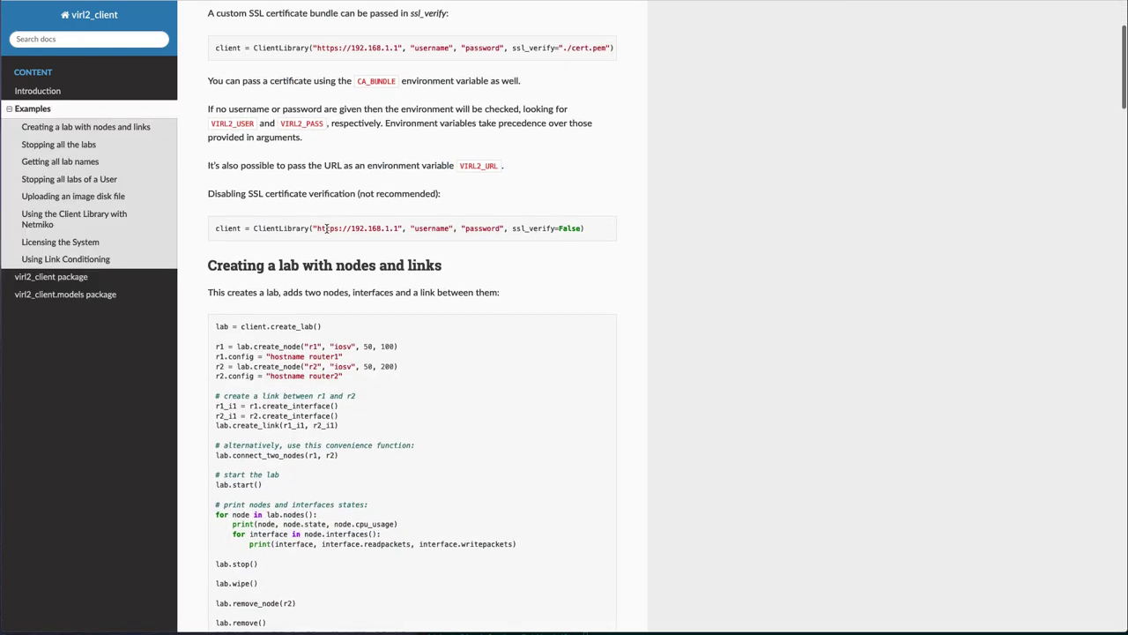
{"action": "scroll", "coordinate": [326, 229], "scroll_direction": "down", "scroll_amount": 8}
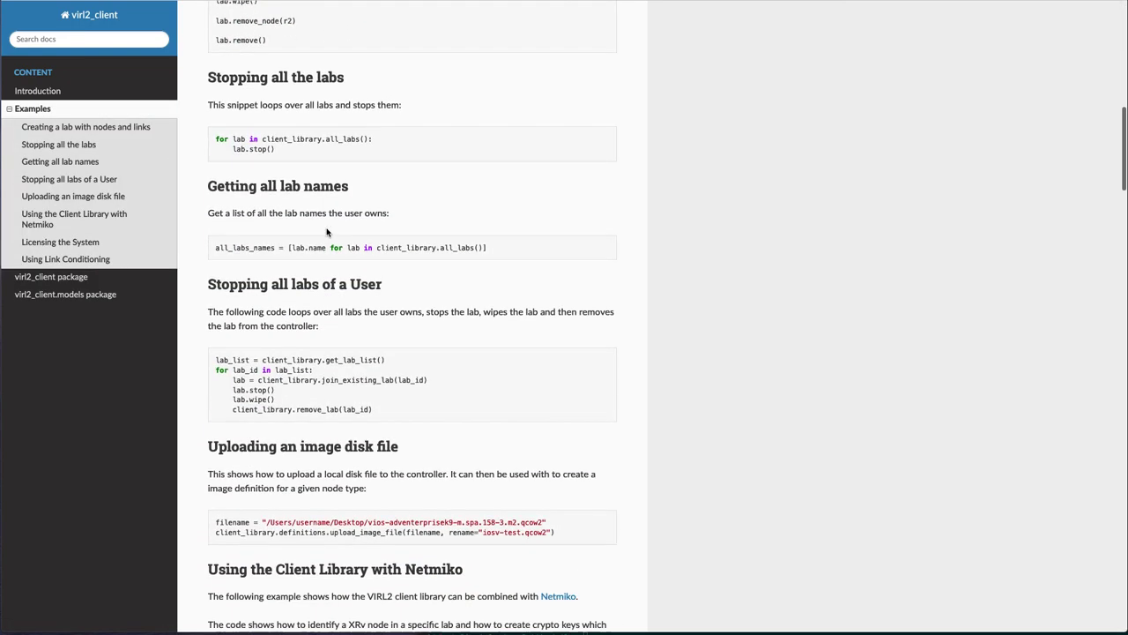
{"action": "scroll", "coordinate": [326, 231], "scroll_direction": "down", "scroll_amount": 16}
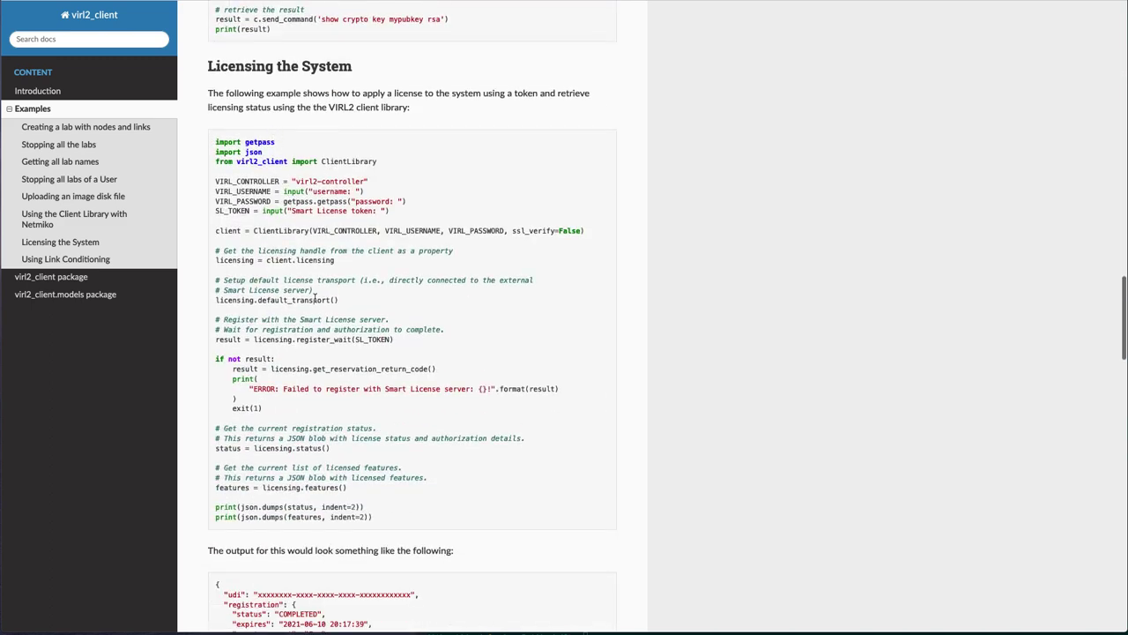
{"action": "scroll", "coordinate": [311, 279], "scroll_direction": "down", "scroll_amount": 2}
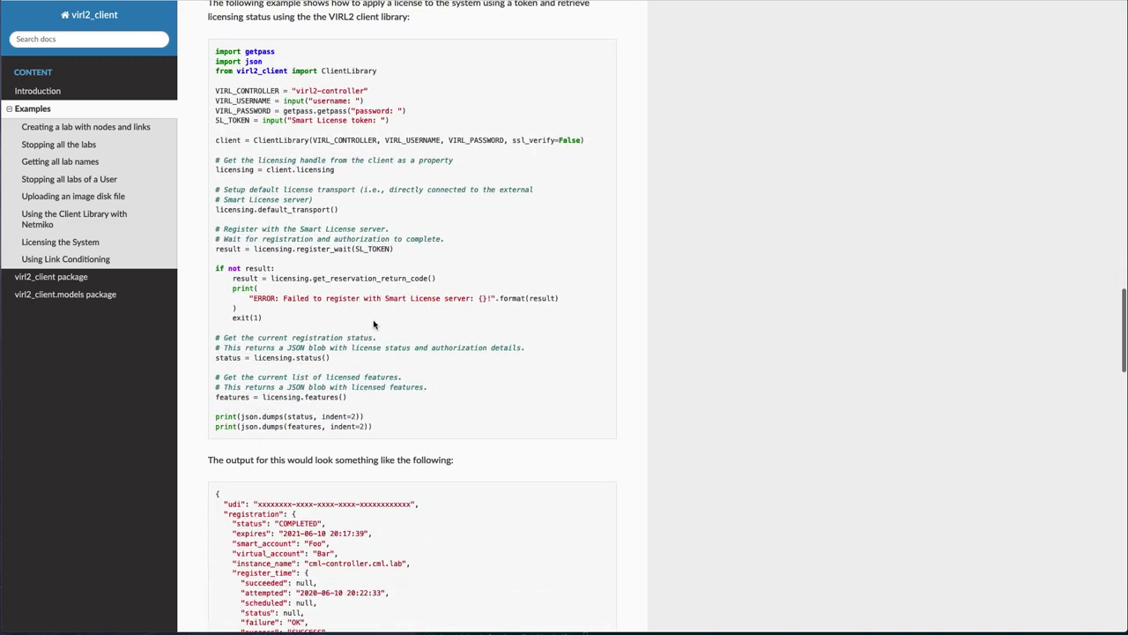
{"action": "scroll", "coordinate": [373, 326], "scroll_direction": "down", "scroll_amount": 1}
{"action": "scroll", "coordinate": [373, 325], "scroll_direction": "down", "scroll_amount": 12}
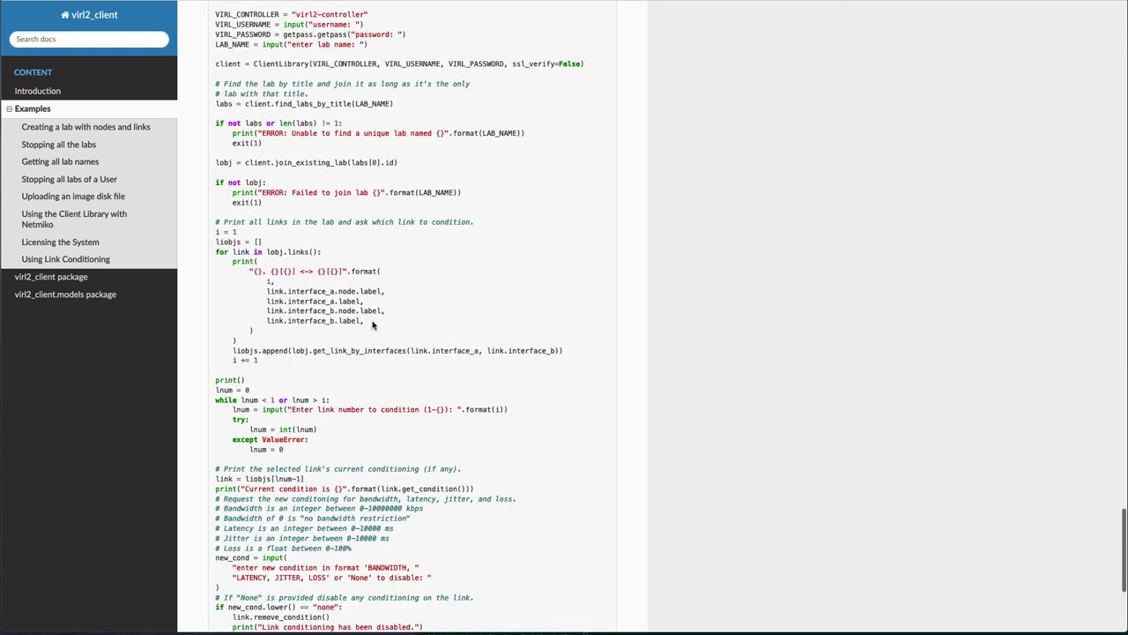
{"action": "scroll", "coordinate": [373, 325], "scroll_direction": "up", "scroll_amount": 2}
{"action": "scroll", "coordinate": [373, 325], "scroll_direction": "up", "scroll_amount": 2}
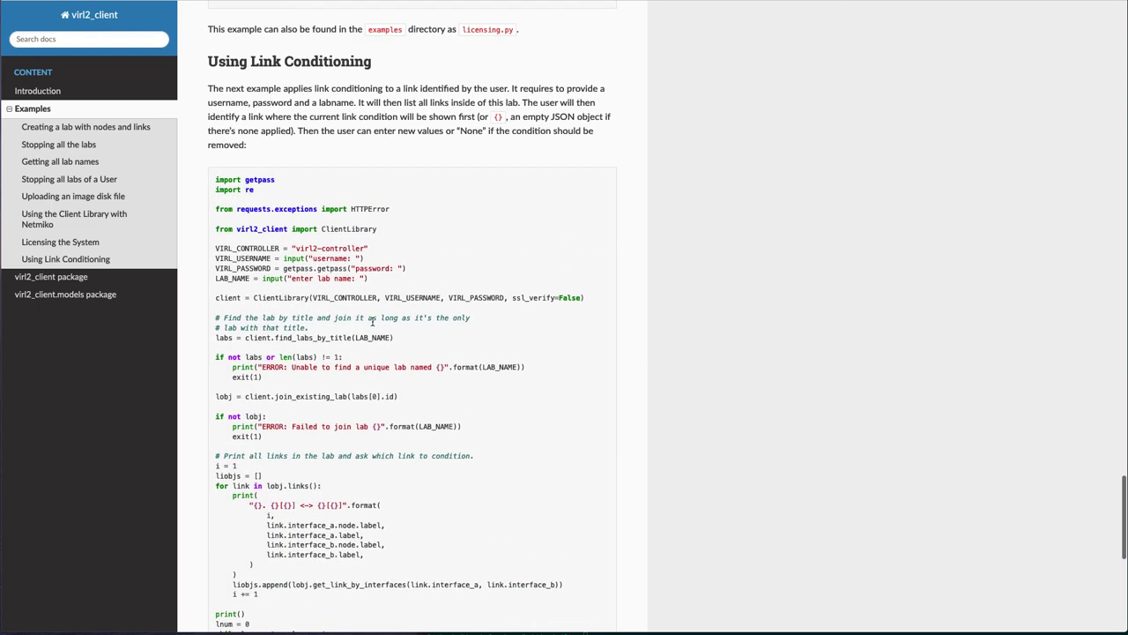
{"action": "scroll", "coordinate": [362, 305], "scroll_direction": "down", "scroll_amount": 5}
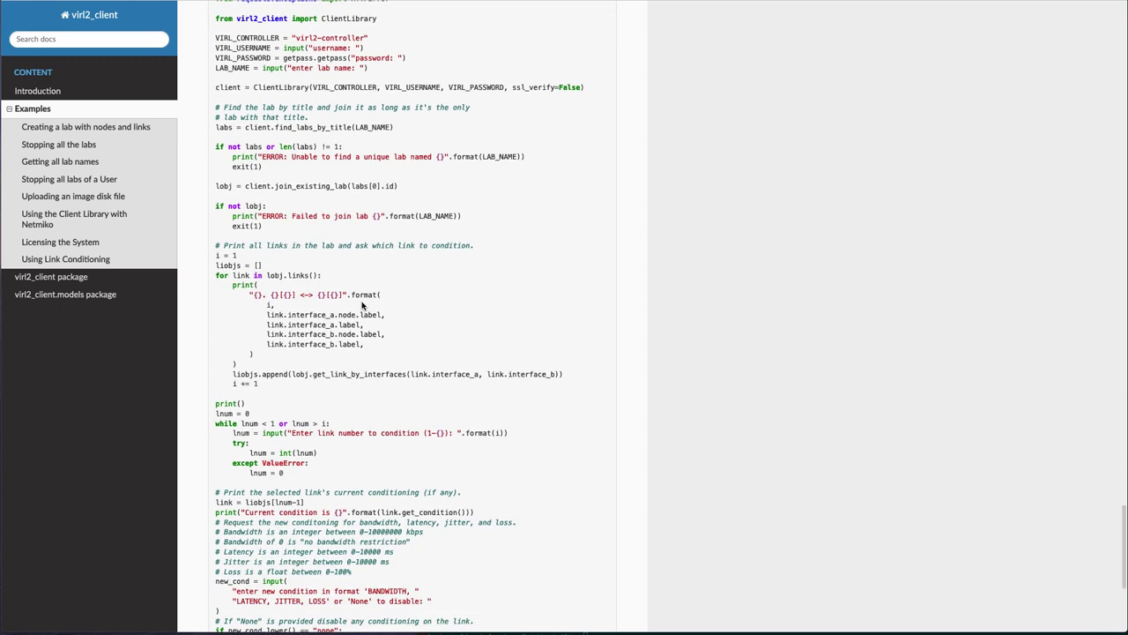
{"action": "scroll", "coordinate": [361, 305], "scroll_direction": "down", "scroll_amount": 4}
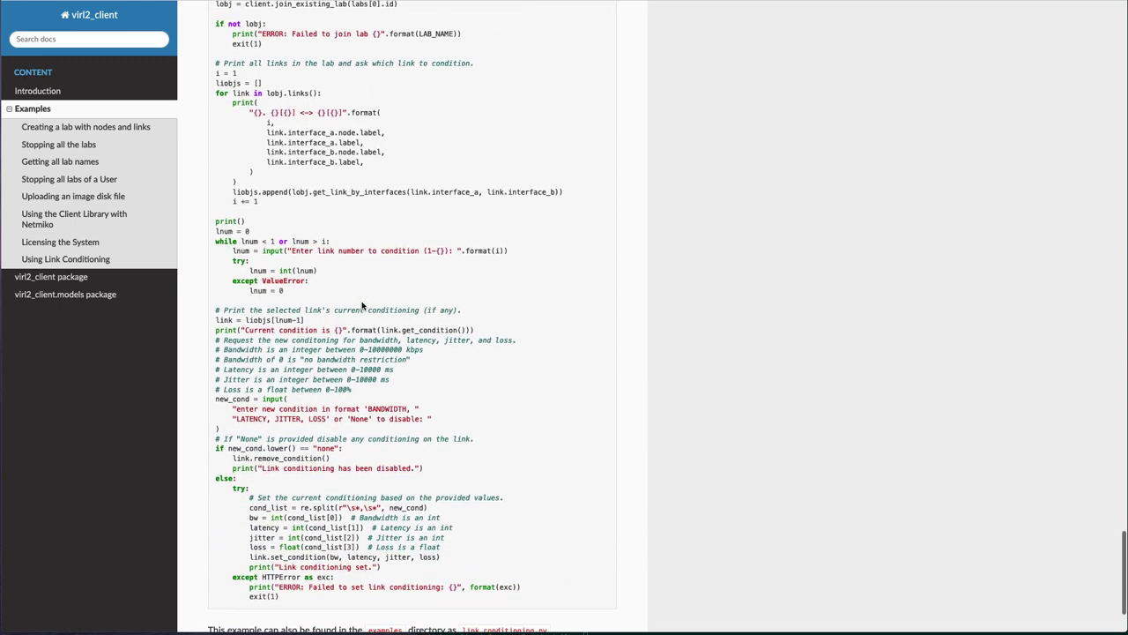